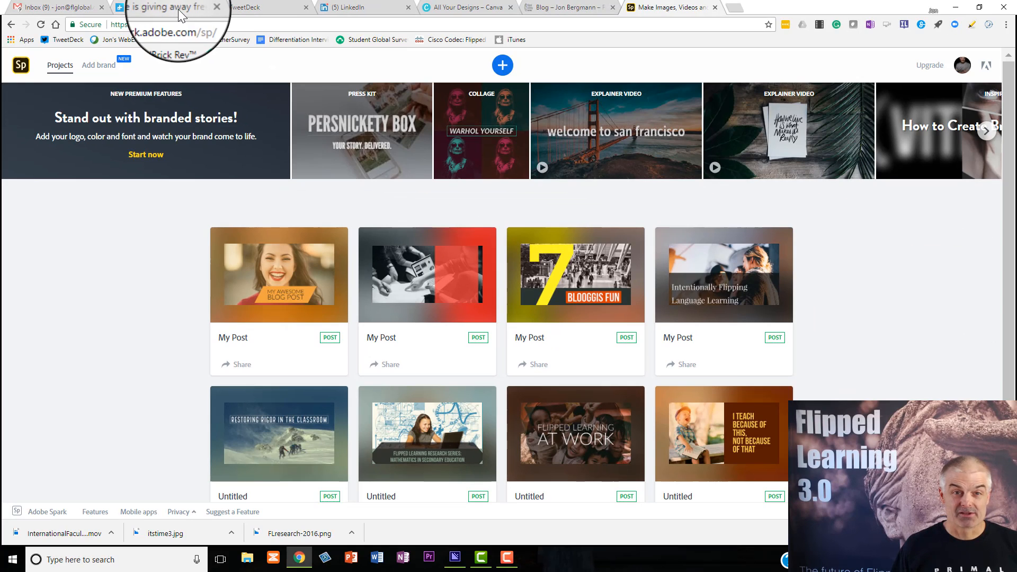
# Review the Digital Trends article headline about Adobe giving away free software for schools
pyautogui.click(178, 8)
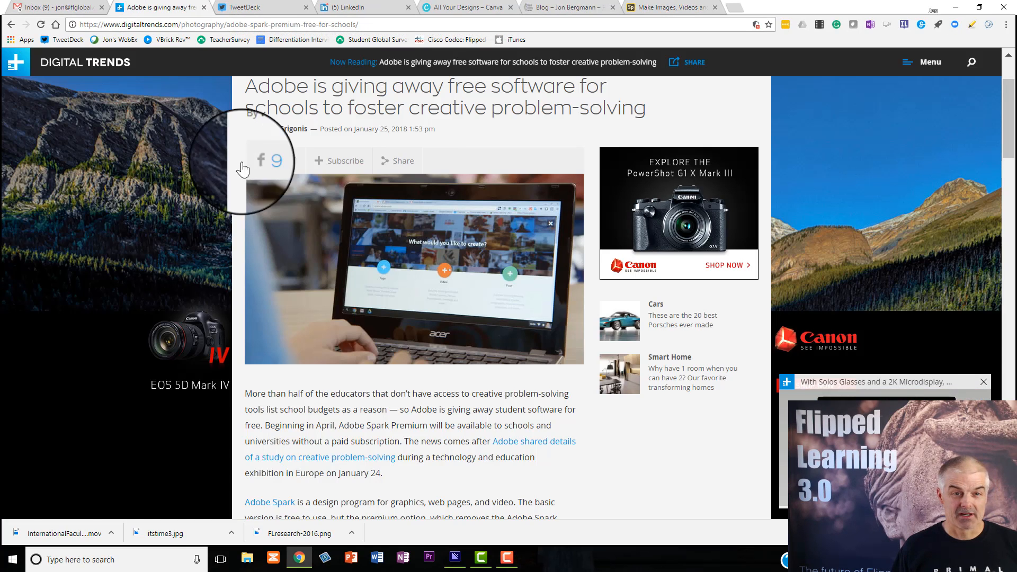
pyautogui.scroll(2, 374, 119)
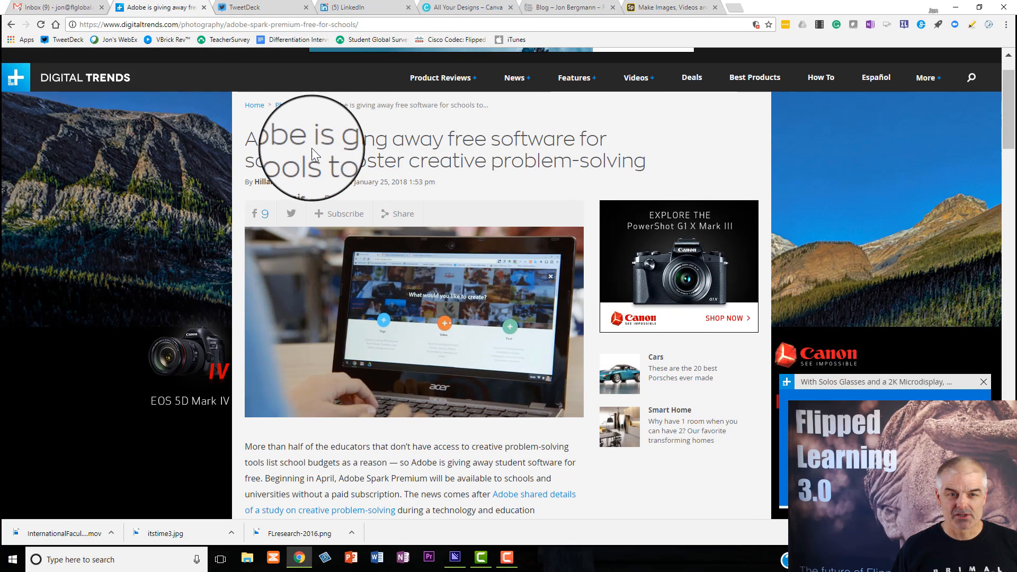
pyautogui.moveTo(312, 150); pyautogui.dragTo(605, 155)
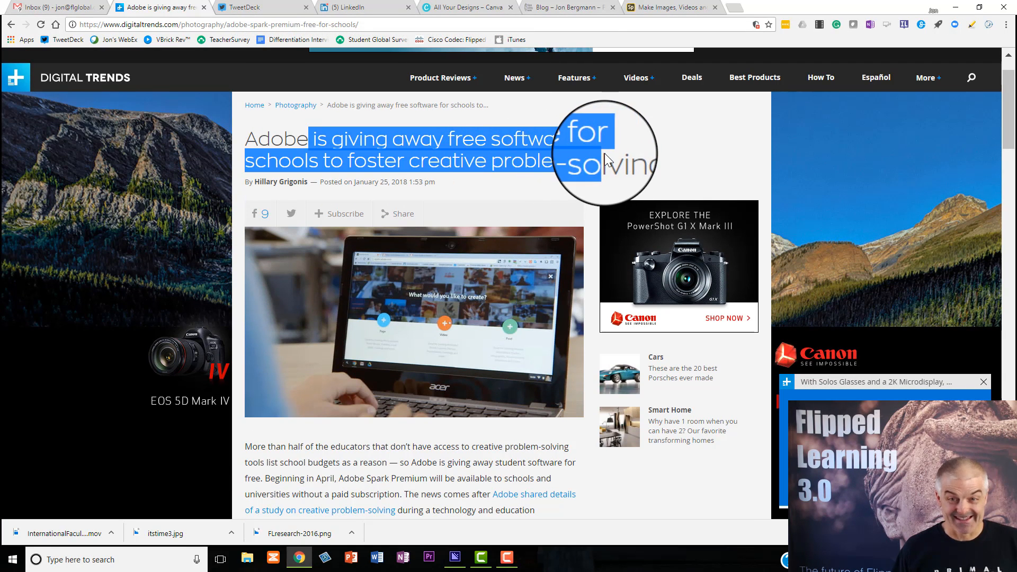
pyautogui.click(605, 153)
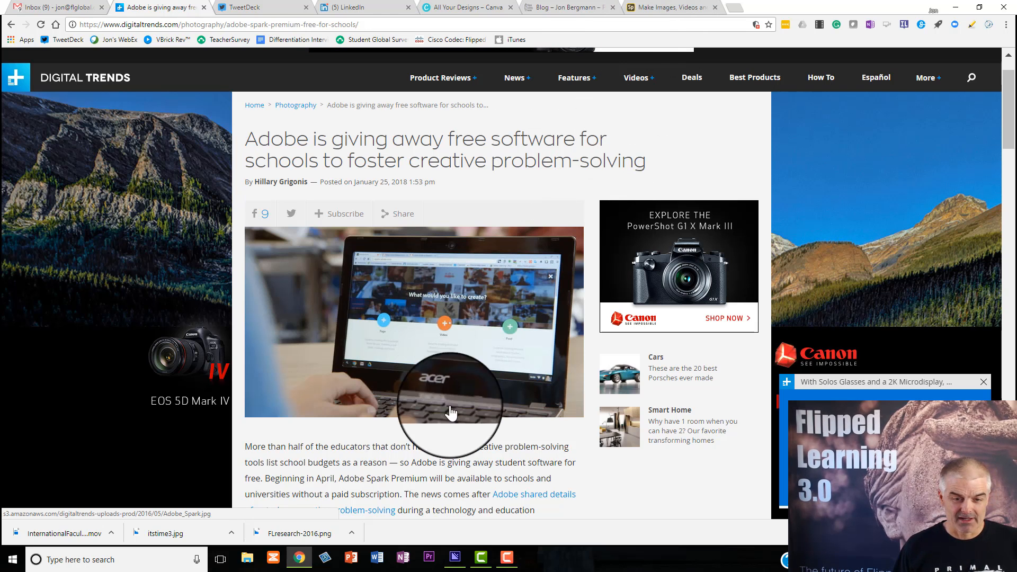
# Switch to Adobe Spark and create a new Post project, starting from scratch instead of a template
pyautogui.click(667, 10)
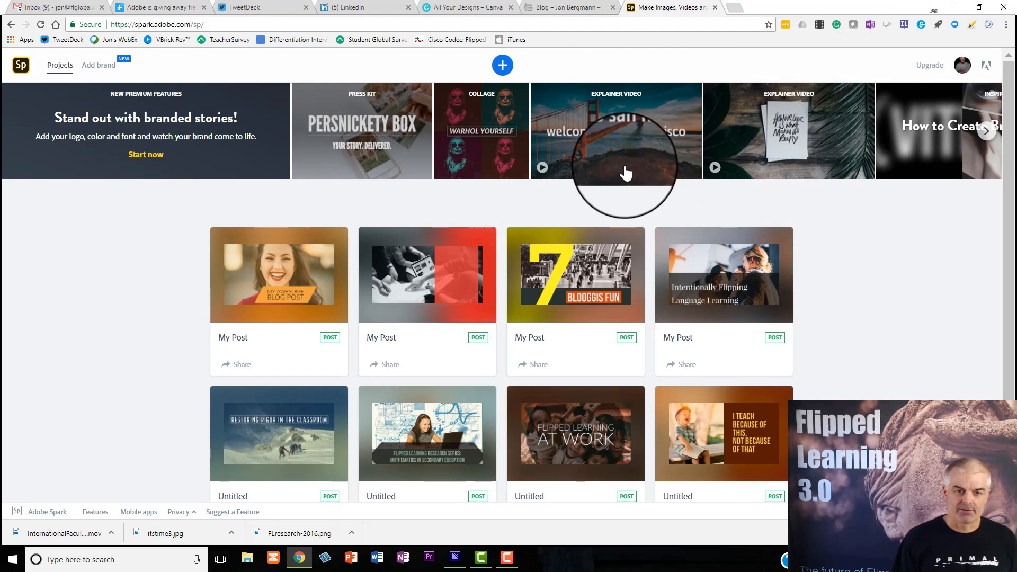
pyautogui.click(506, 68)
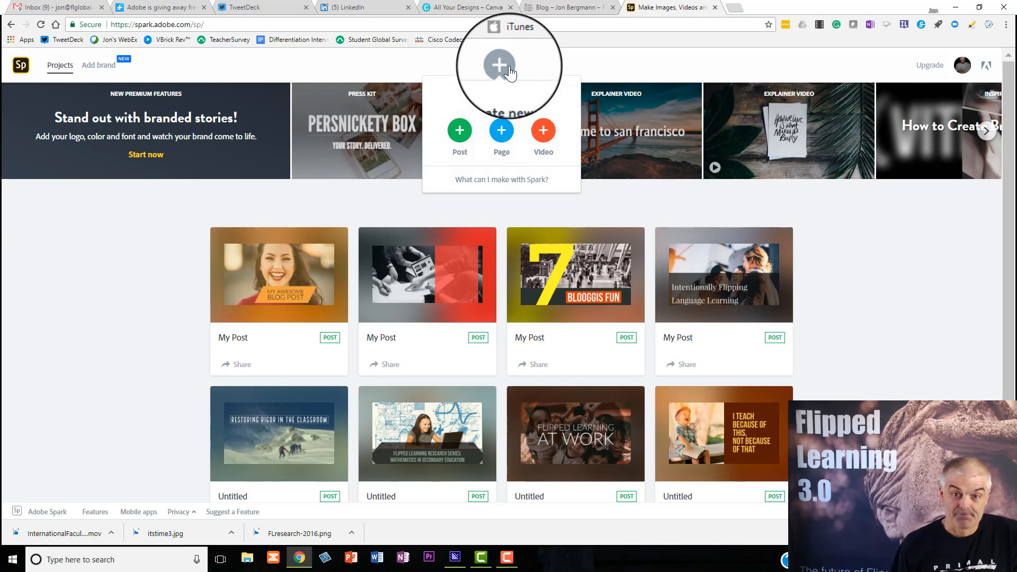
pyautogui.click(468, 138)
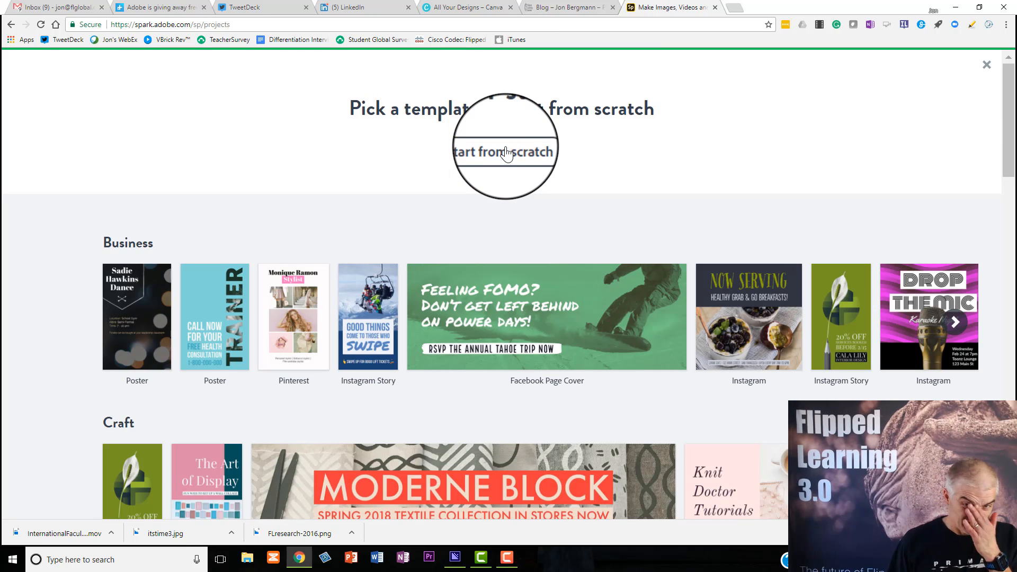
pyautogui.click(508, 152)
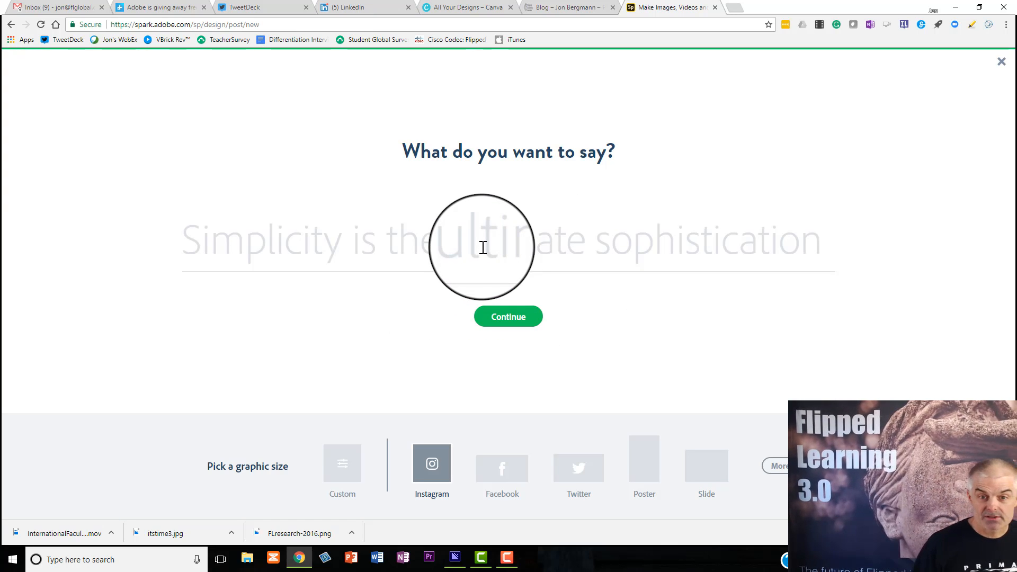
# Enter "My Post" as the graphic's text, choose the Blog post size and continue to the editor
pyautogui.write('My')
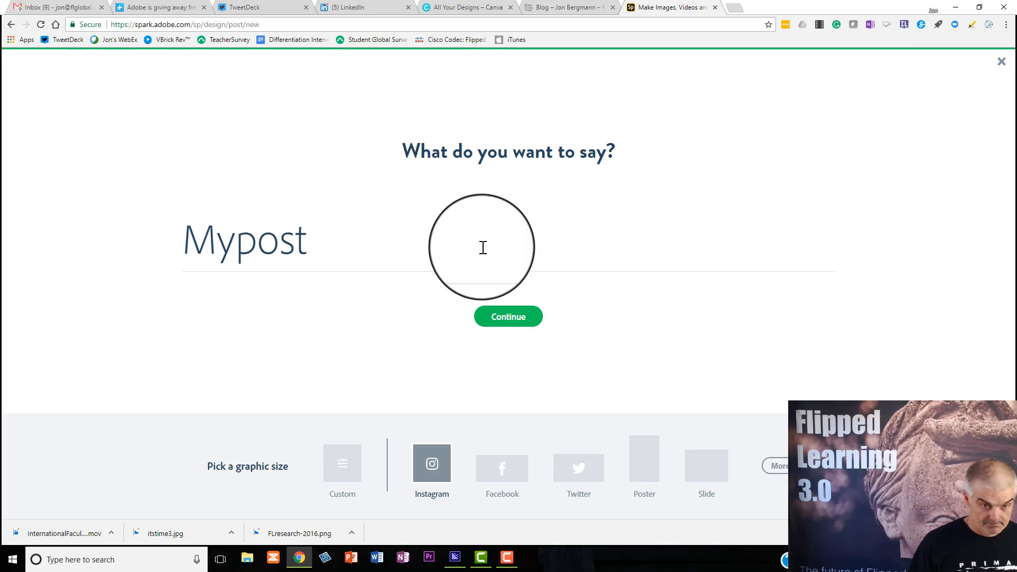
pyautogui.write(' Post')
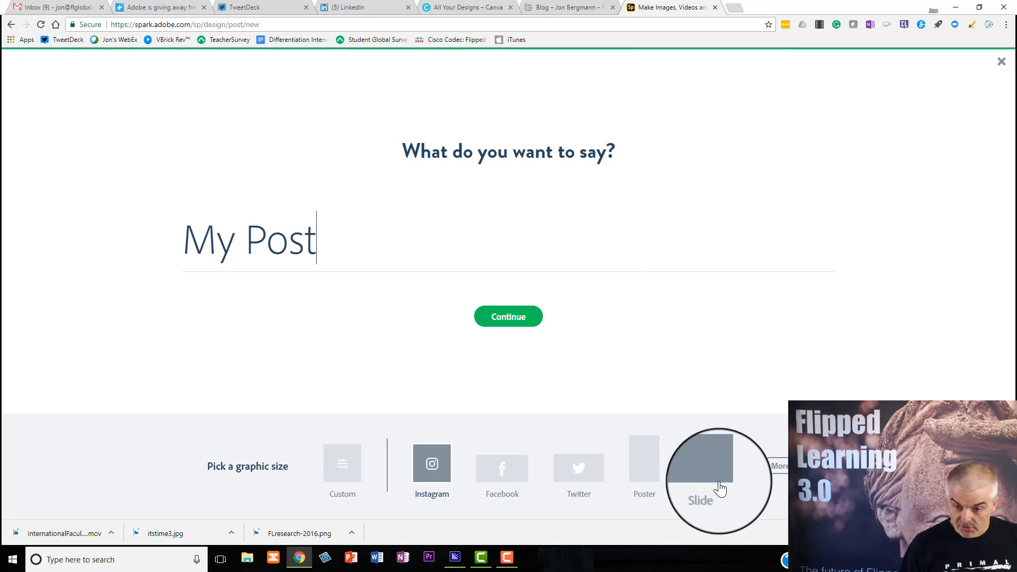
pyautogui.click(775, 477)
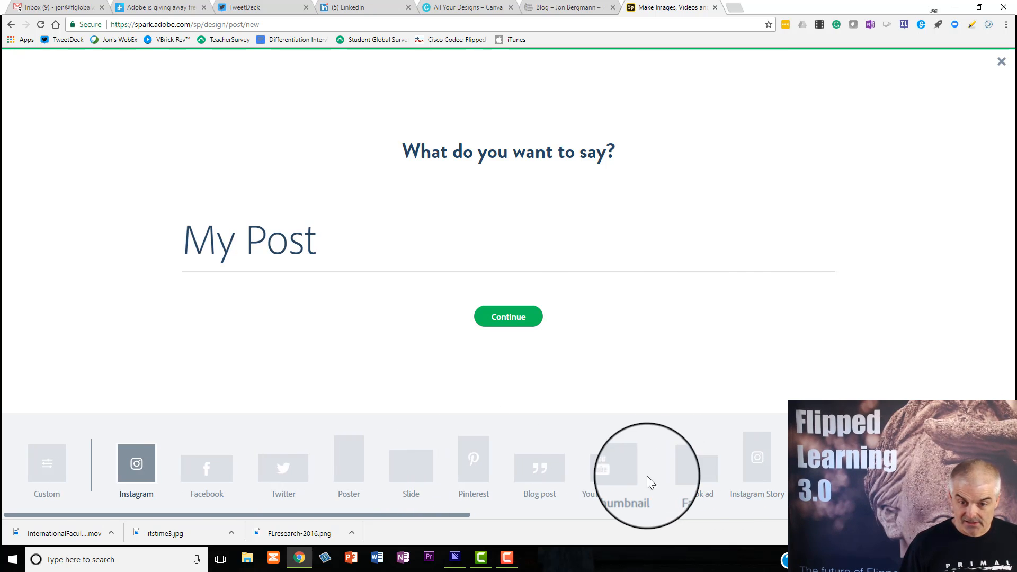
pyautogui.click(548, 466)
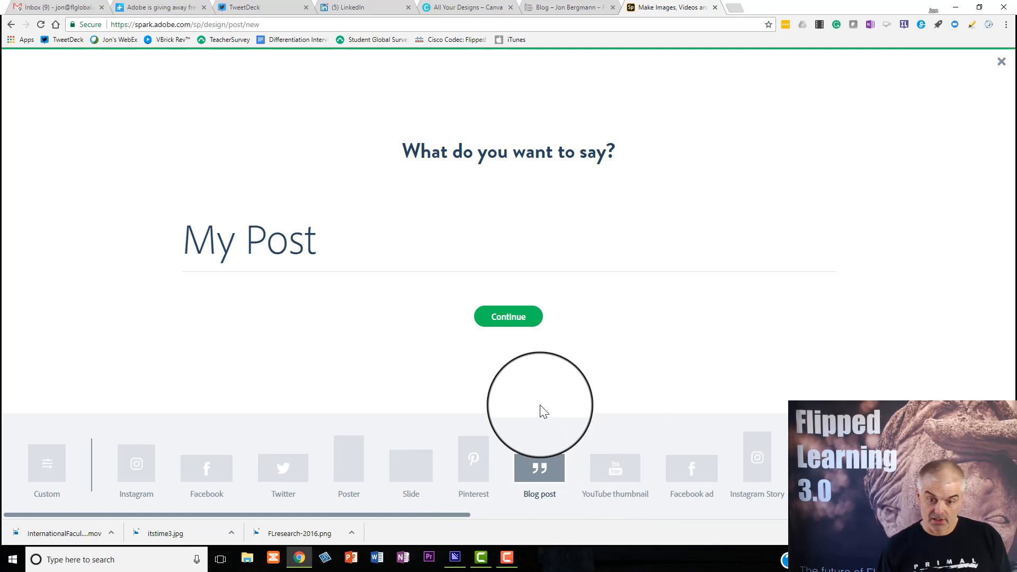
pyautogui.click(522, 320)
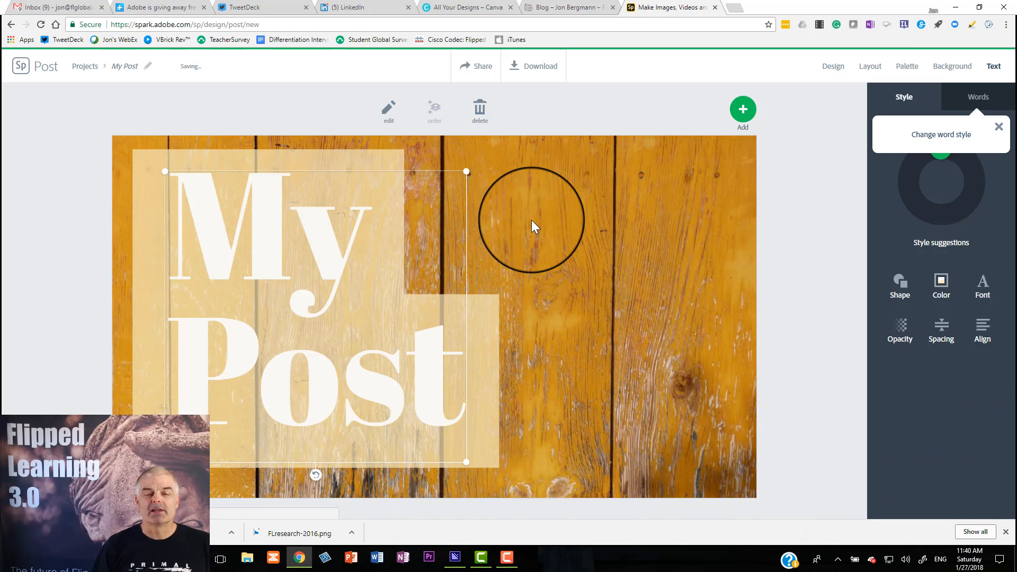
# Replace the wood background with a free photo found by searching "puppie": the golden-brown dog in profile against dark red
pyautogui.click(957, 76)
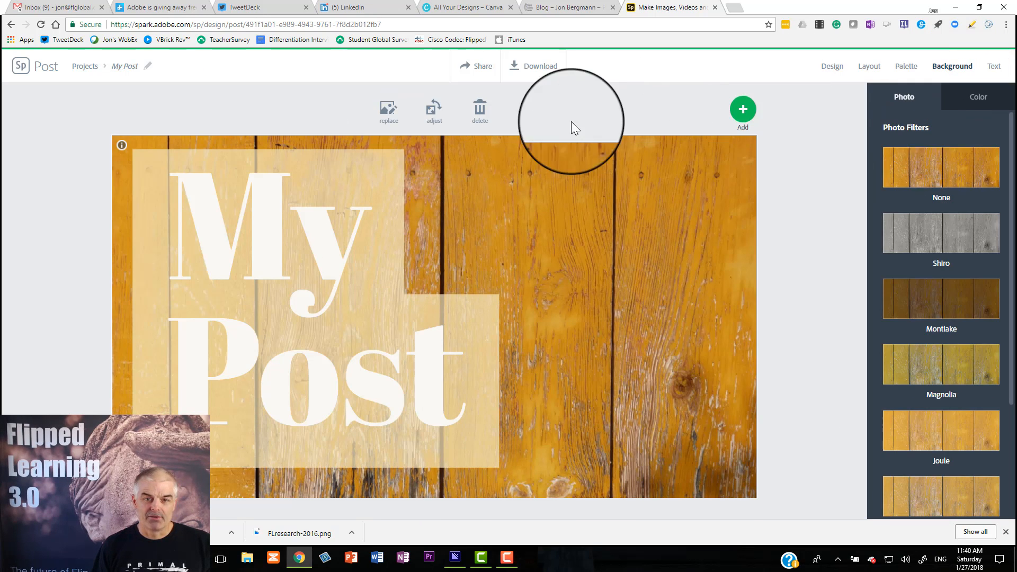
pyautogui.click(388, 111)
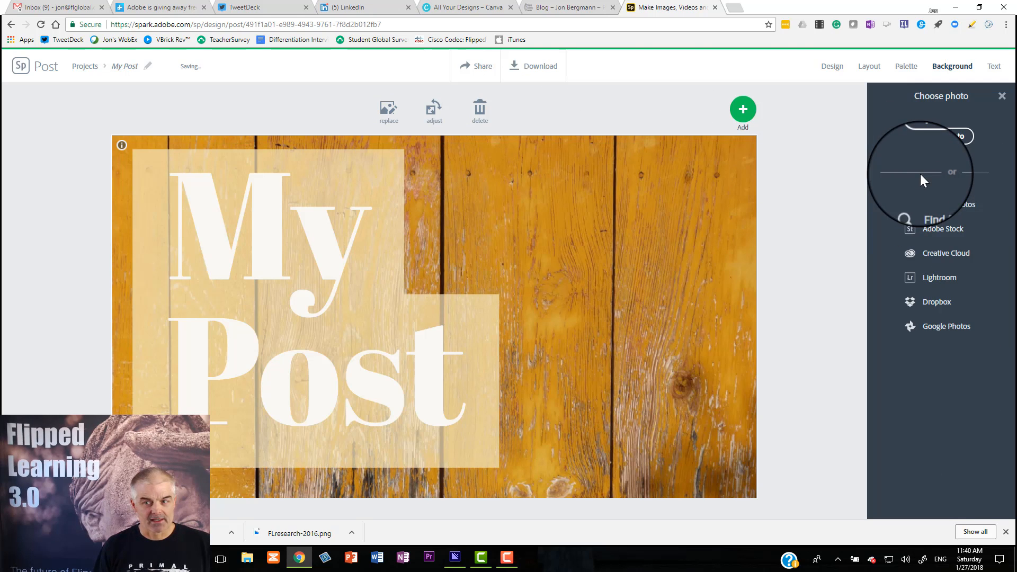
pyautogui.click(933, 208)
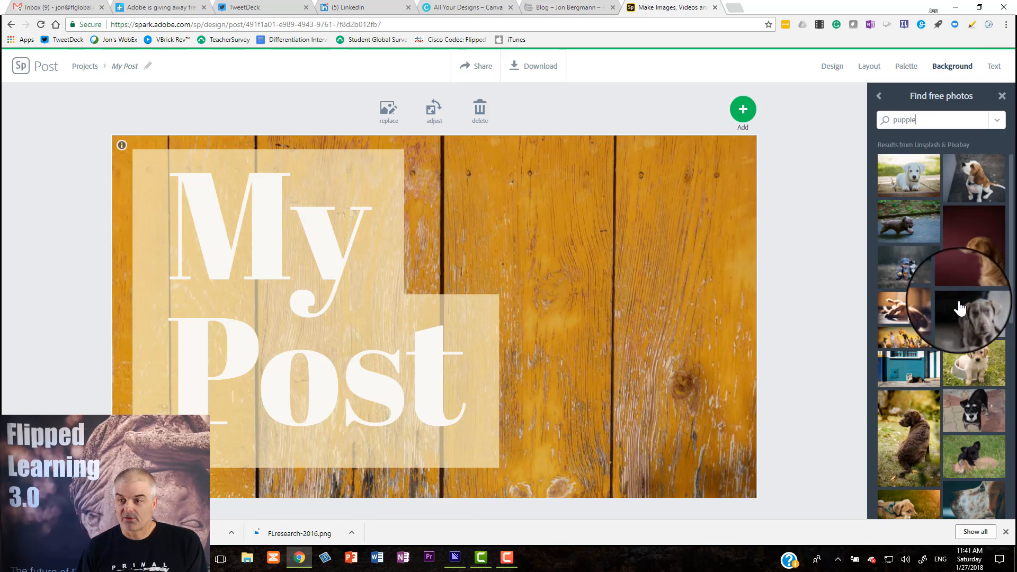
pyautogui.click(978, 276)
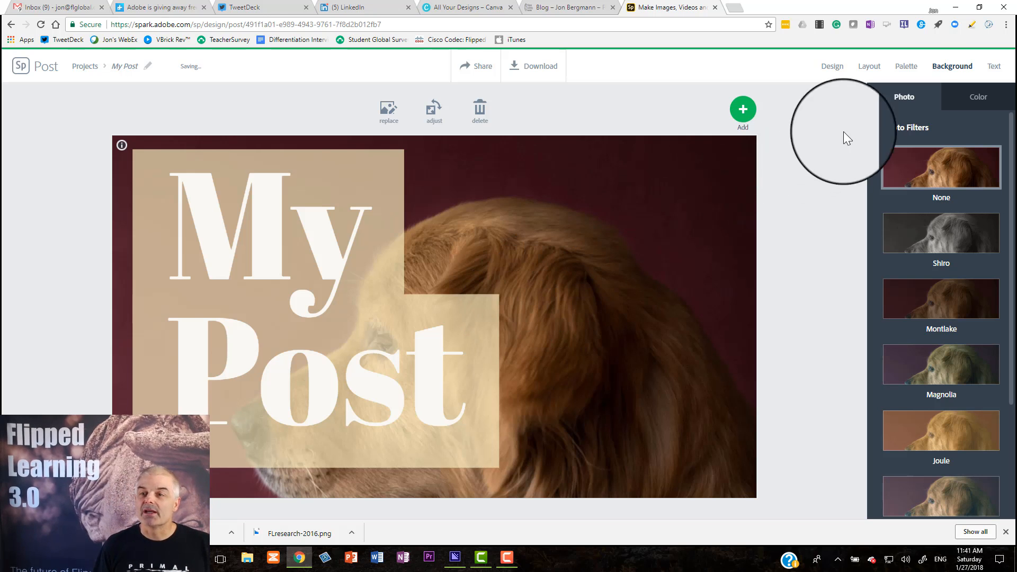
# Apply the orange, green and yellow Decorative palette and the Banner layout with a wide vertical centre band
pyautogui.click(914, 77)
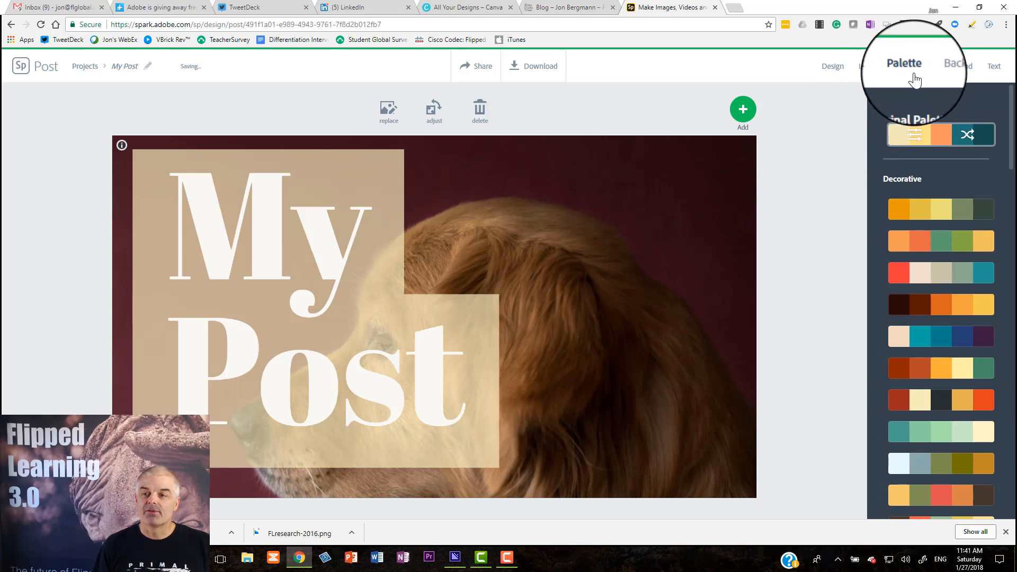
pyautogui.click(924, 241)
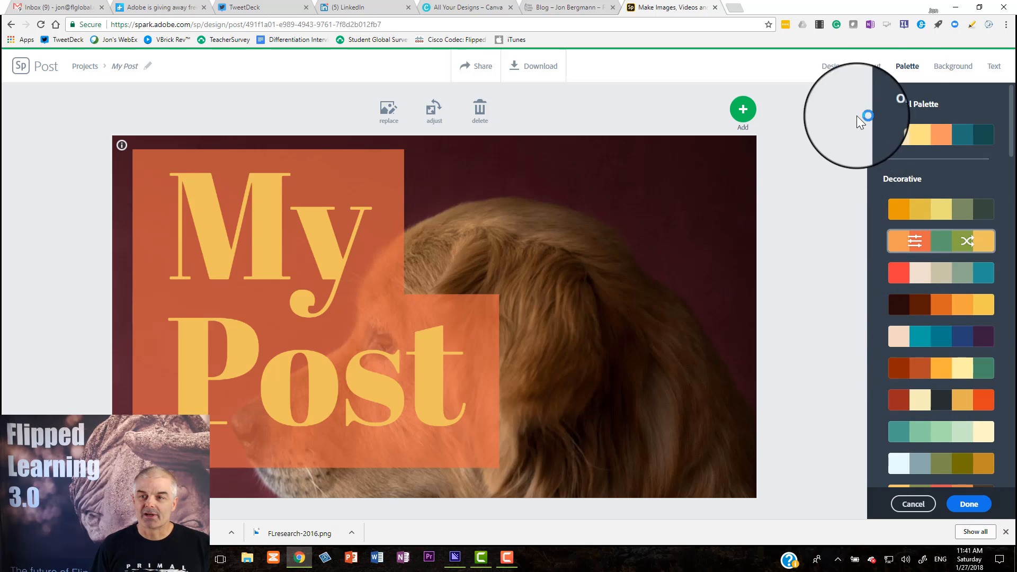
pyautogui.click(875, 74)
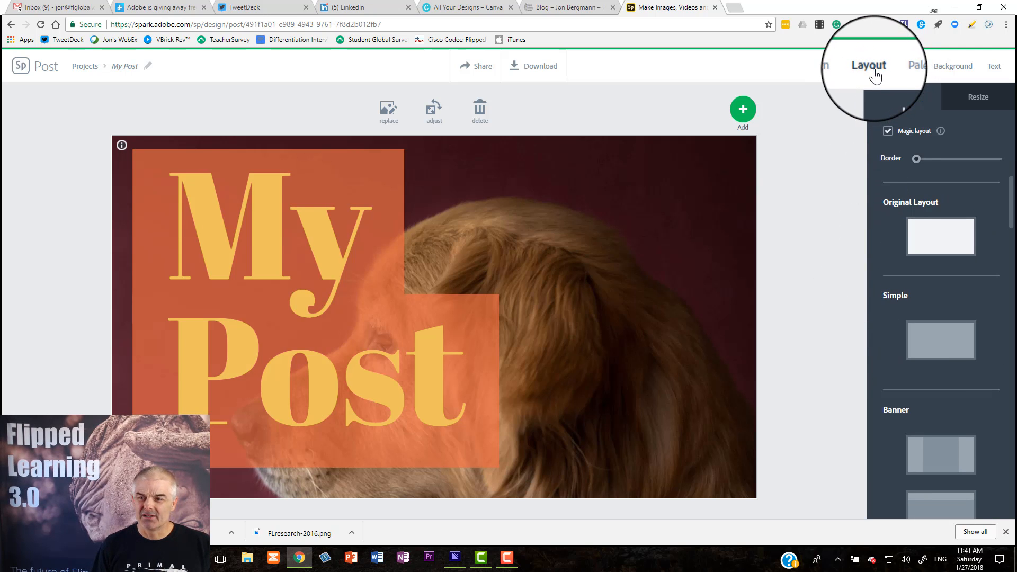
pyautogui.click(941, 466)
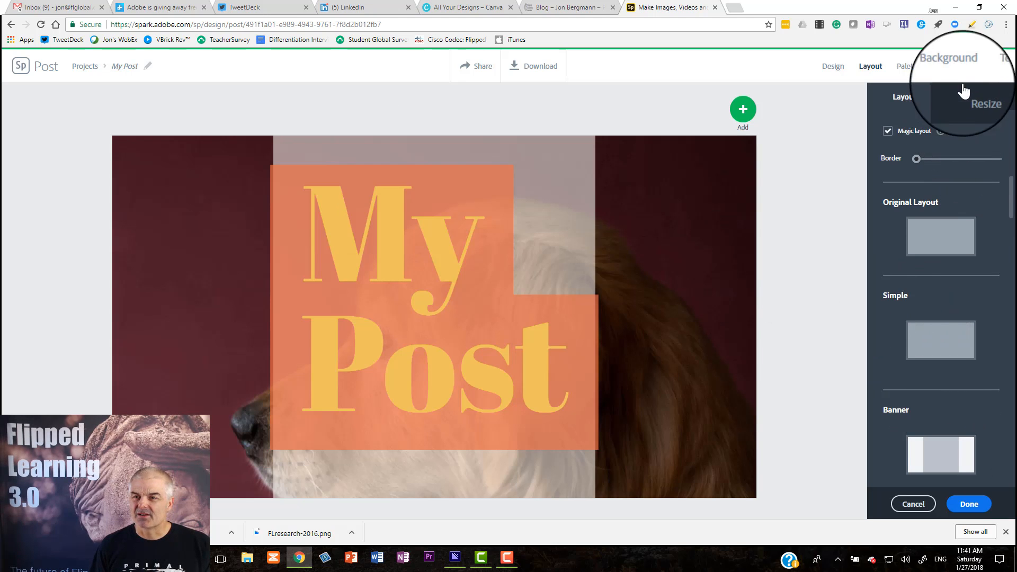
# Change the word style of the My Post text to the bold sans-serif suggestion with bars above and below
pyautogui.click(998, 69)
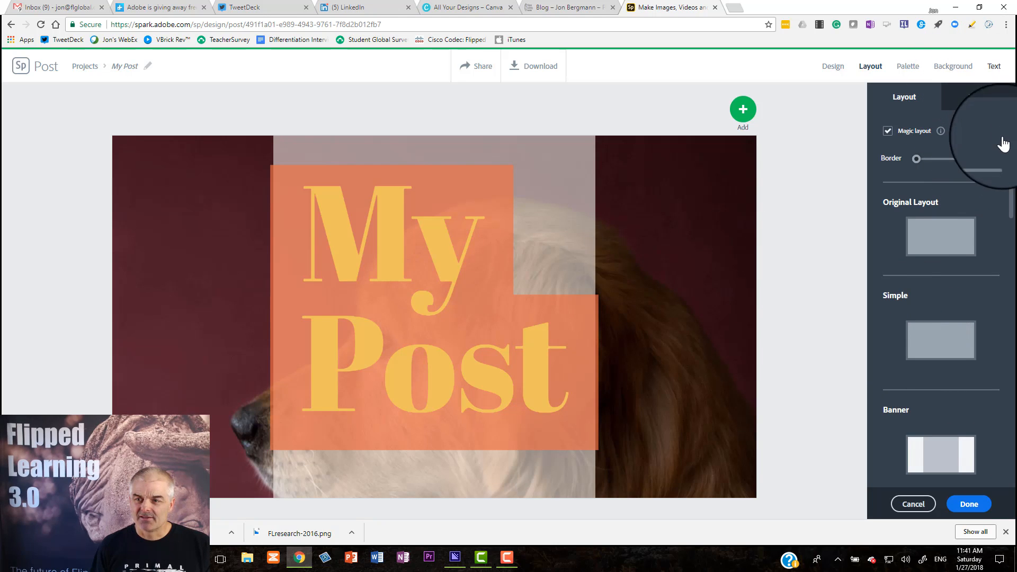
pyautogui.moveTo(961, 161); pyautogui.dragTo(908, 187)
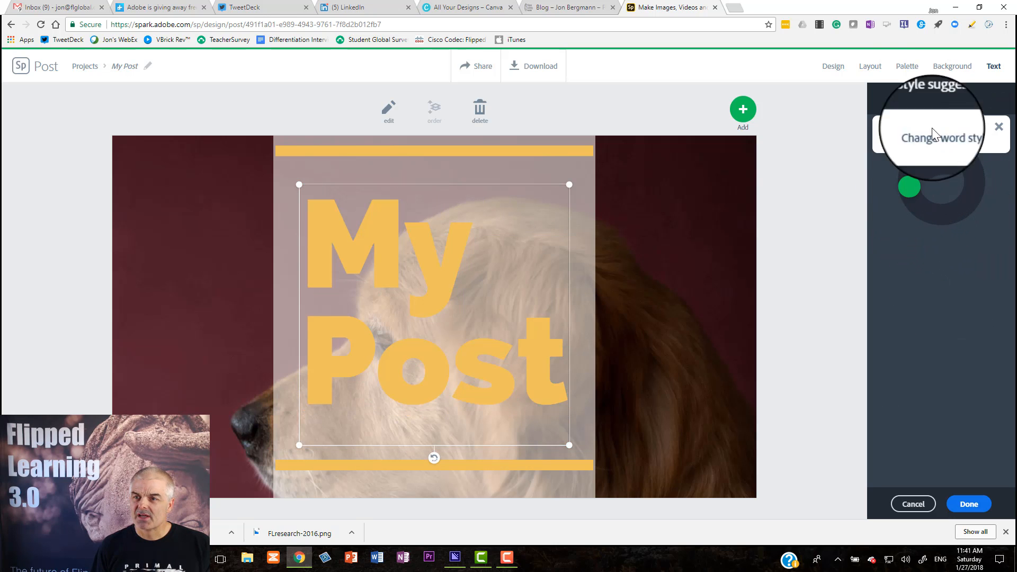
pyautogui.click(872, 71)
pyautogui.click(914, 67)
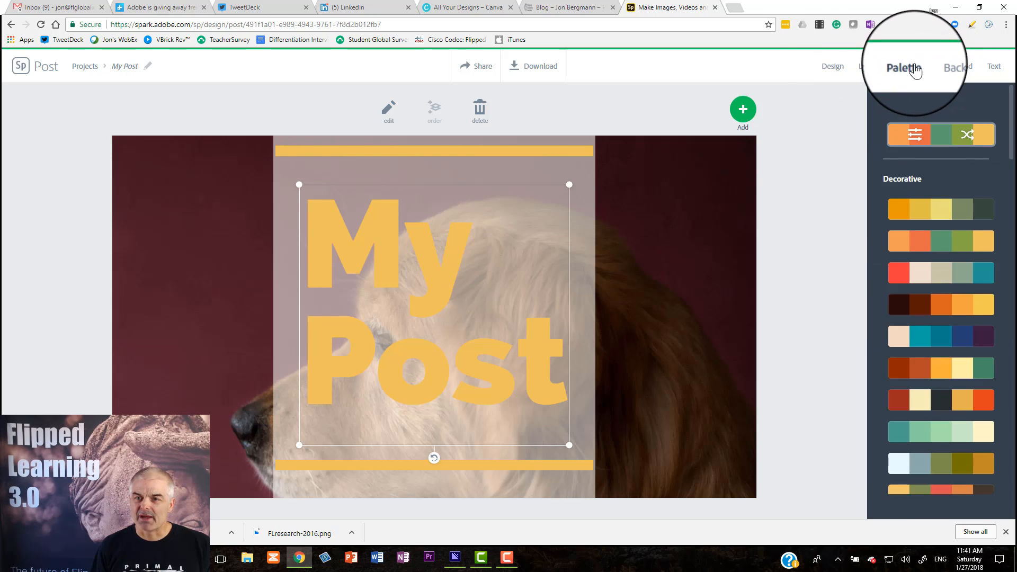
# Try the Happy Mother's Day design, apply the Winter Wonder design instead, and move its white text box to the photo's upper-left corner
pyautogui.click(832, 68)
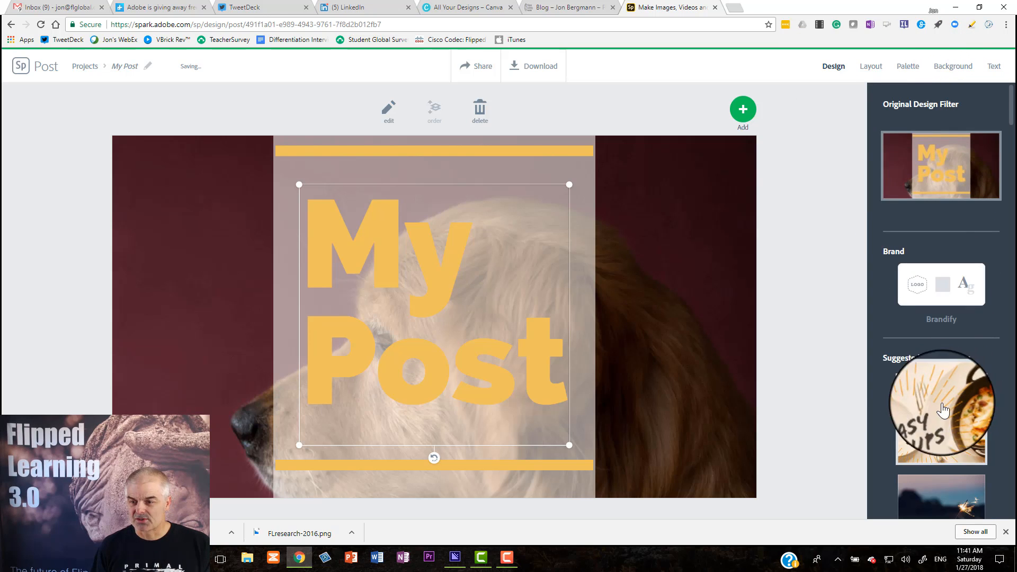
pyautogui.scroll(-5, 943, 409)
pyautogui.click(948, 407)
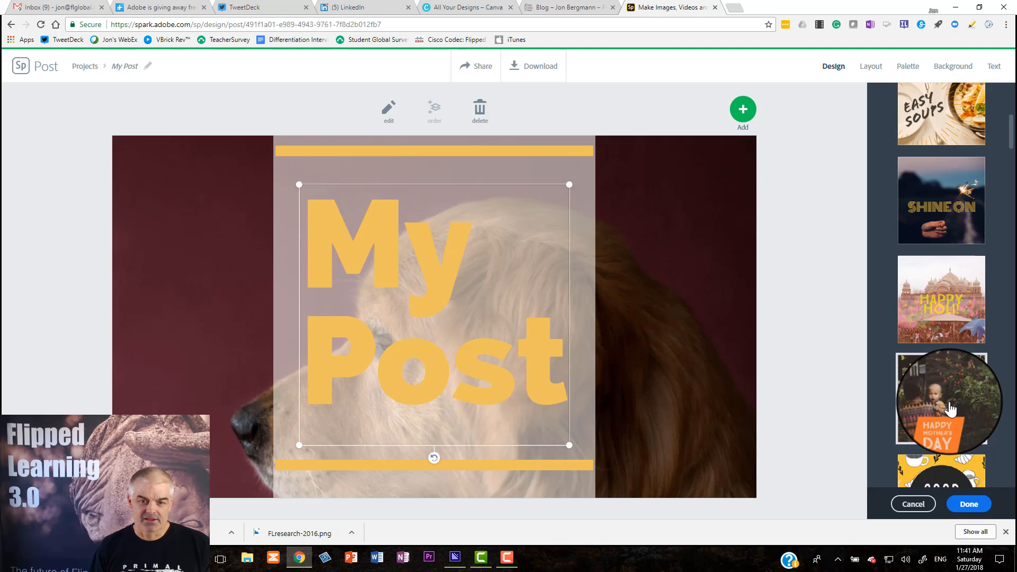
pyautogui.scroll(-5, 897, 408)
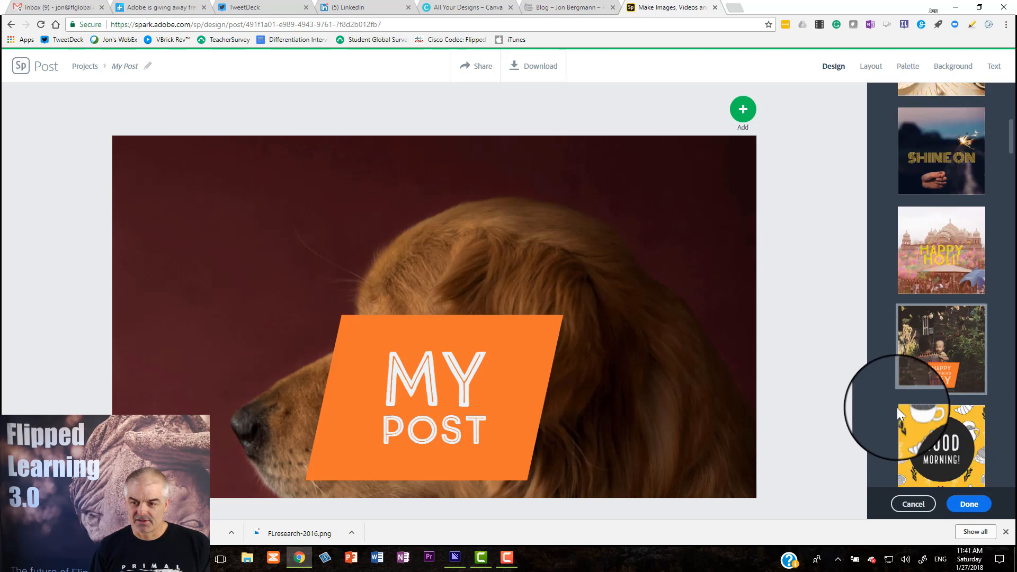
pyautogui.click(953, 453)
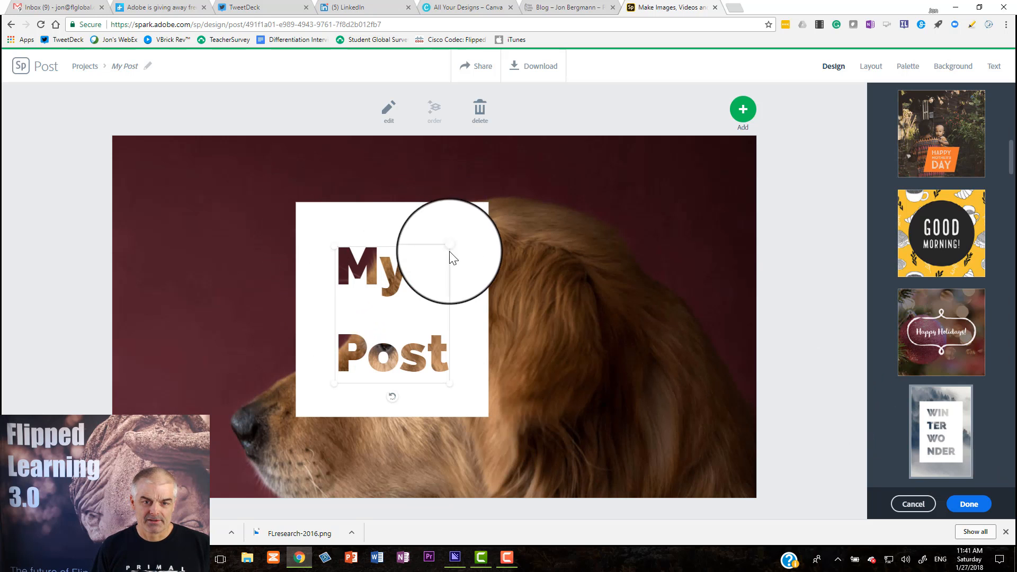
pyautogui.moveTo(422, 247); pyautogui.dragTo(248, 187)
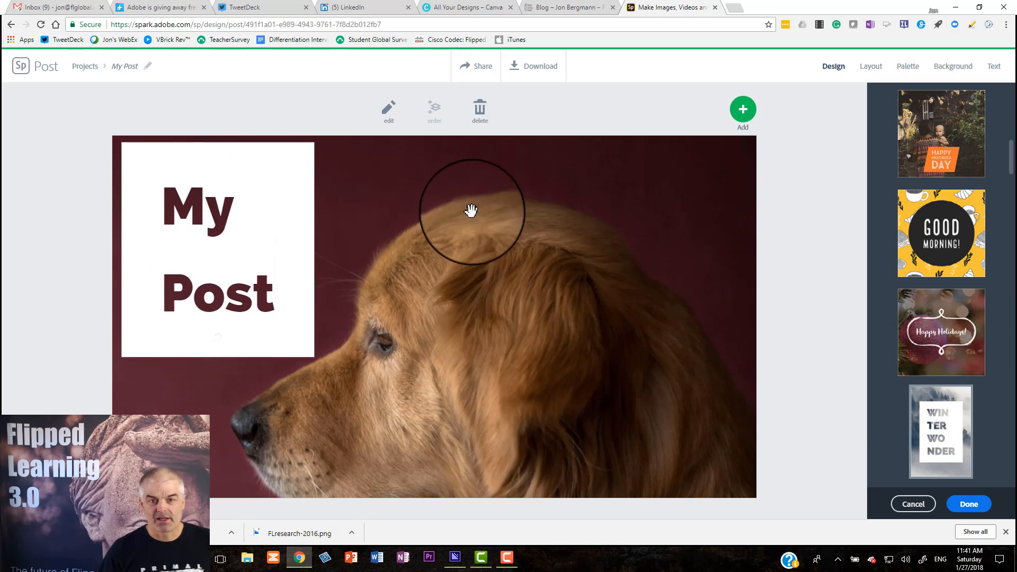
# Download the finished post as an image and show the downloaded file in its folder
pyautogui.click(541, 67)
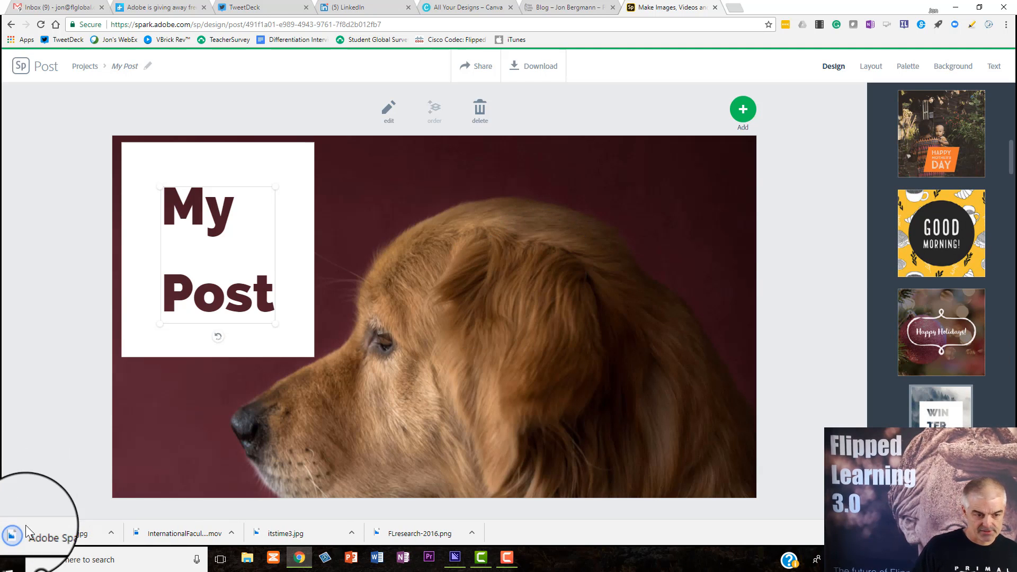
pyautogui.click(111, 532)
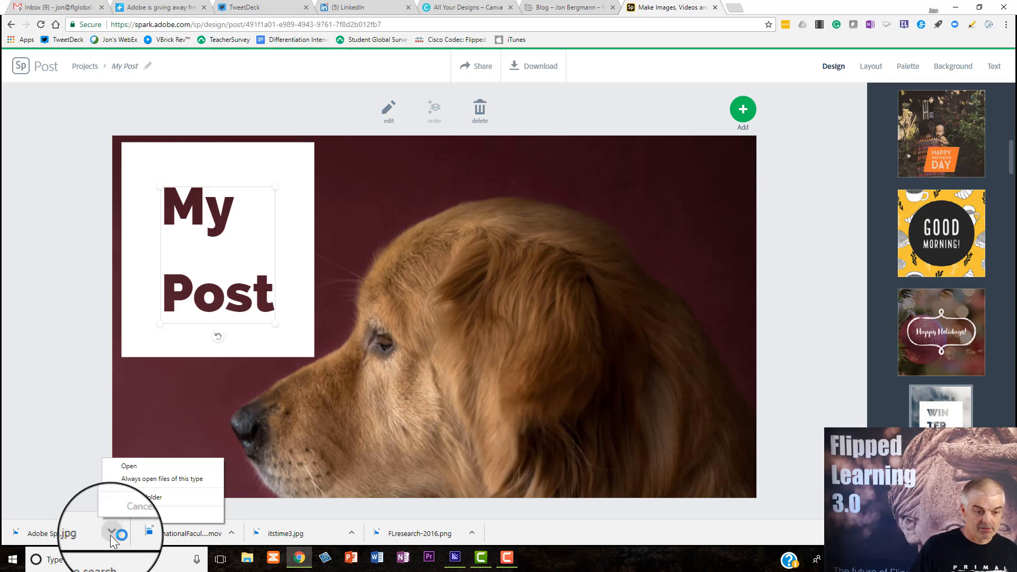
pyautogui.click(120, 497)
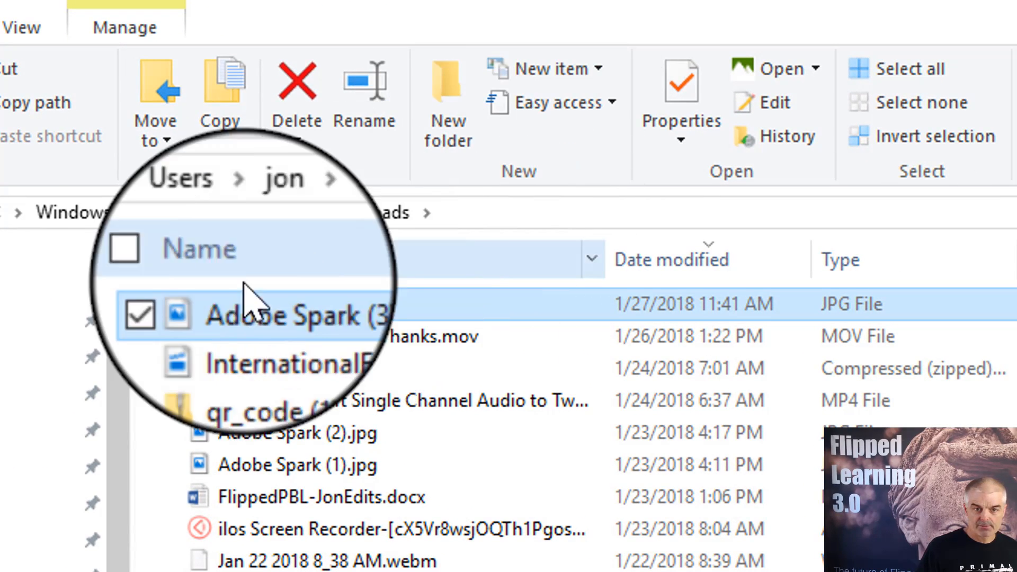
# Rename the downloaded Adobe Spark (3).jpg file as Post Name.jpg
pyautogui.click(253, 310)
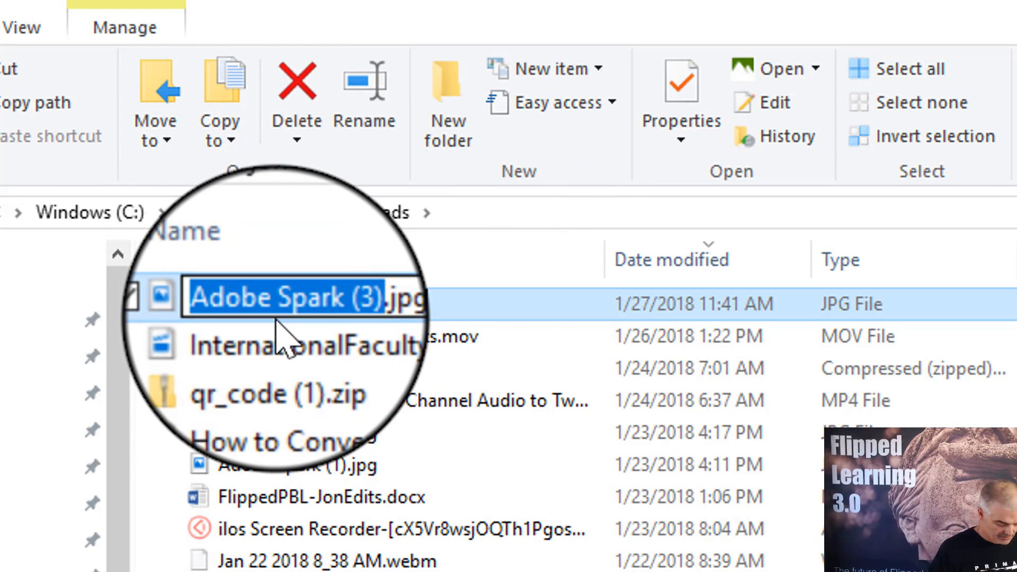
pyautogui.write('Post Name')
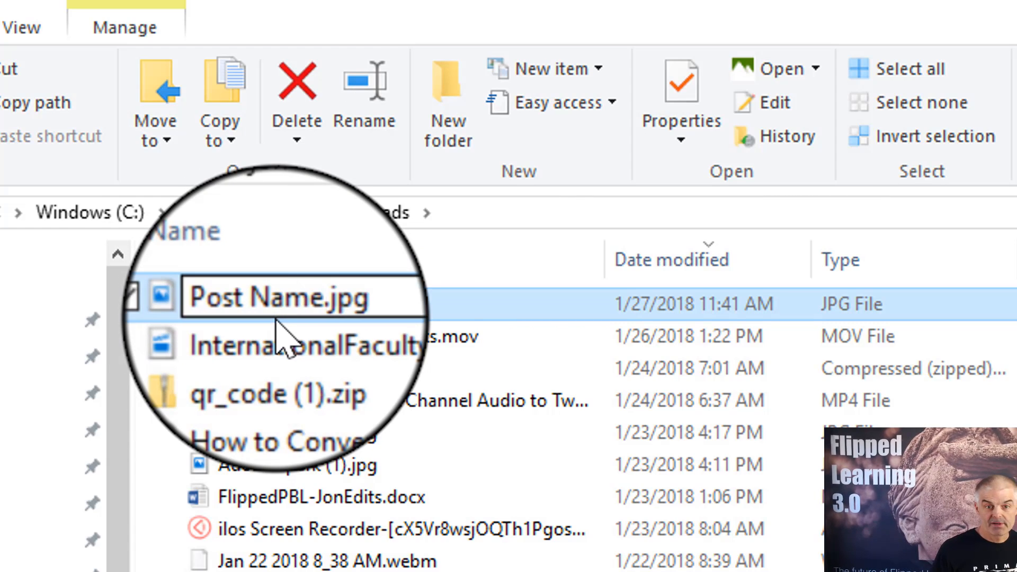
pyautogui.press('Return')
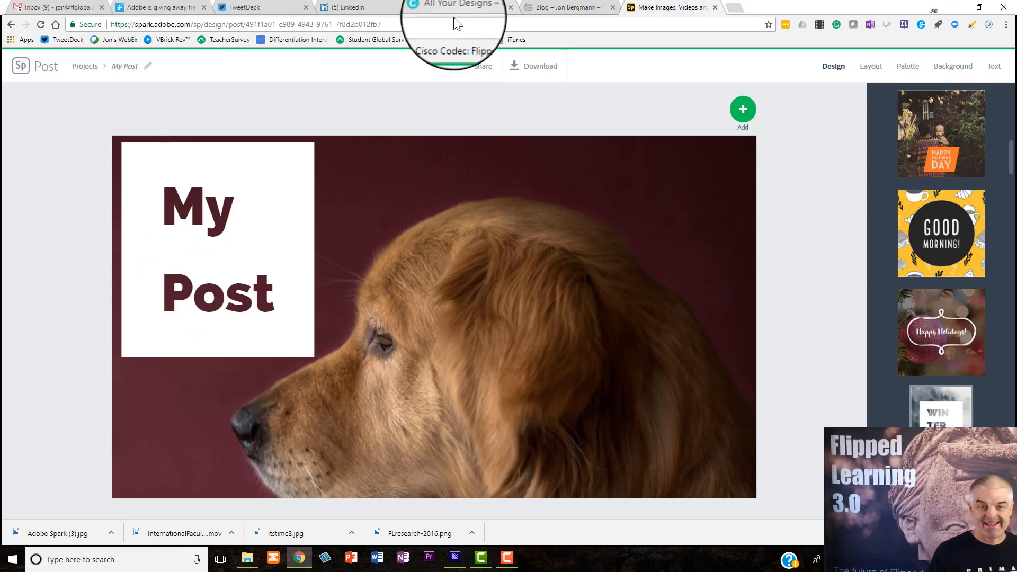
# Switch to Canva, create a new Blog Title design, and apply the free Humble Honey layout to the blank page
pyautogui.click(465, 1)
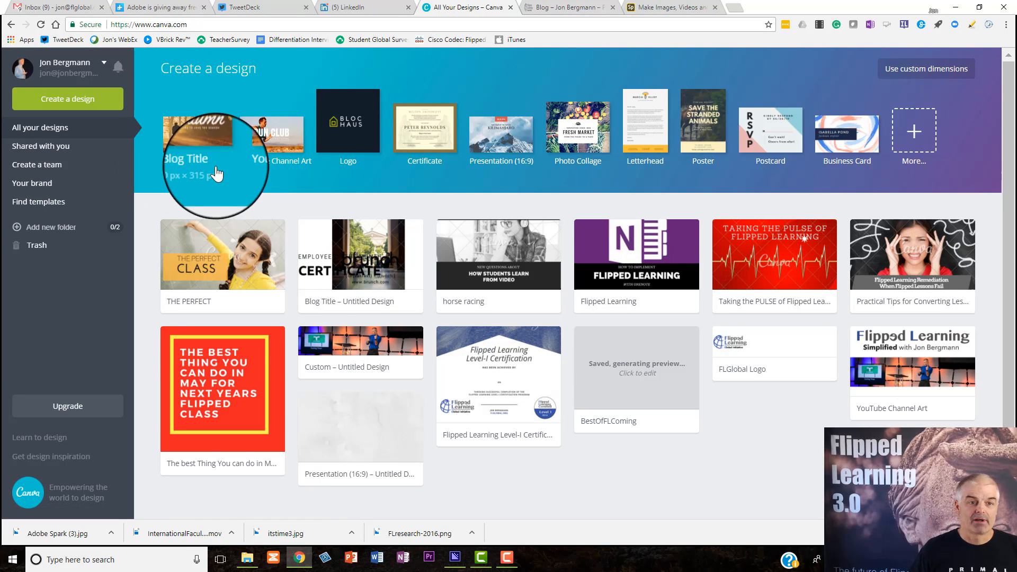
pyautogui.click(206, 142)
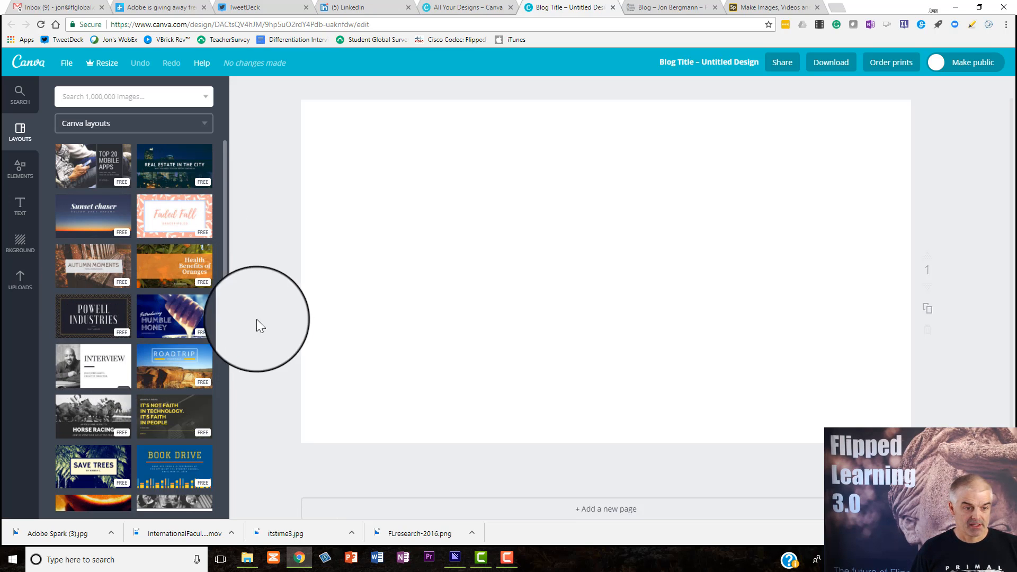
pyautogui.click(172, 318)
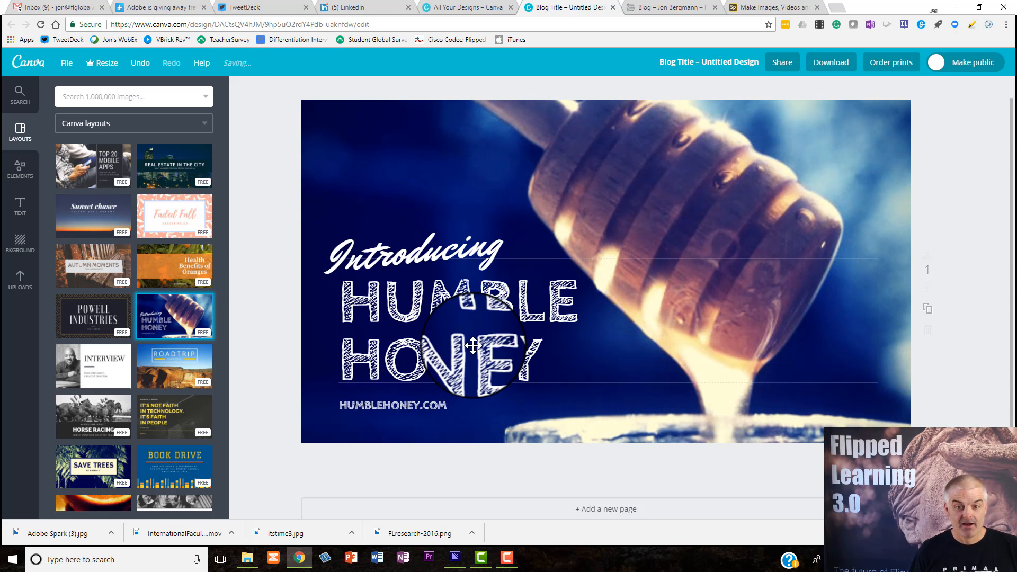
# Replace the HUMBLE HONEY headline with My post
pyautogui.doubleClick(539, 353)
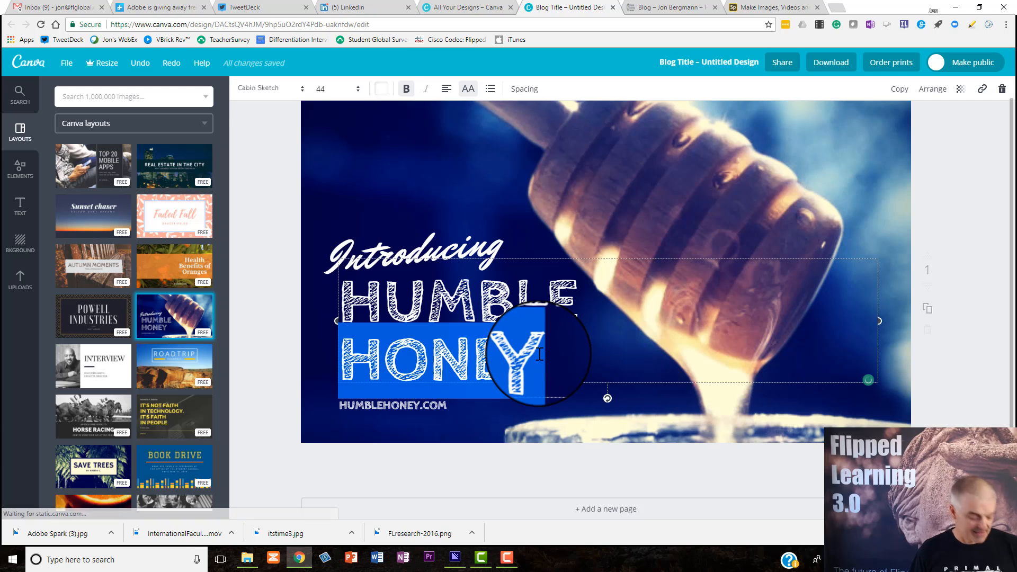
pyautogui.hotkey('ctrl', 'a')
pyautogui.write('M')
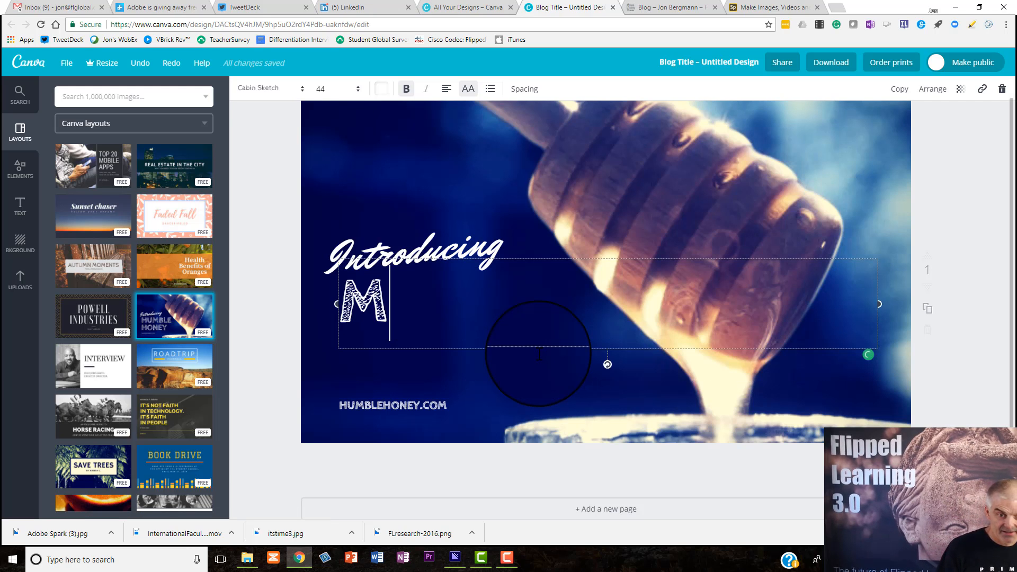
# Change the Introducing script text to Awesome and delete the HUMBLEHONEY.COM line
pyautogui.doubleClick(472, 239)
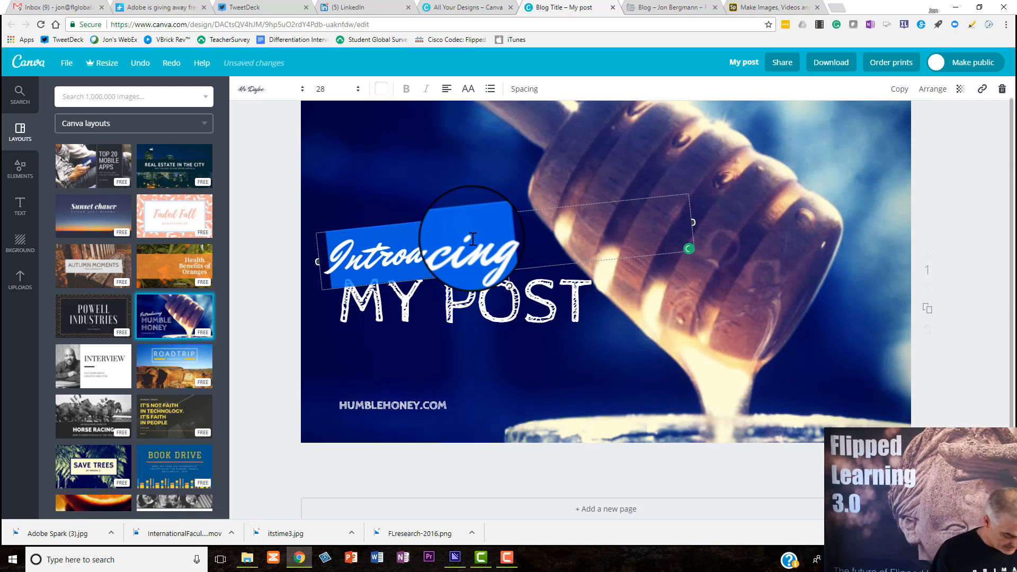
pyautogui.write('Awesome')
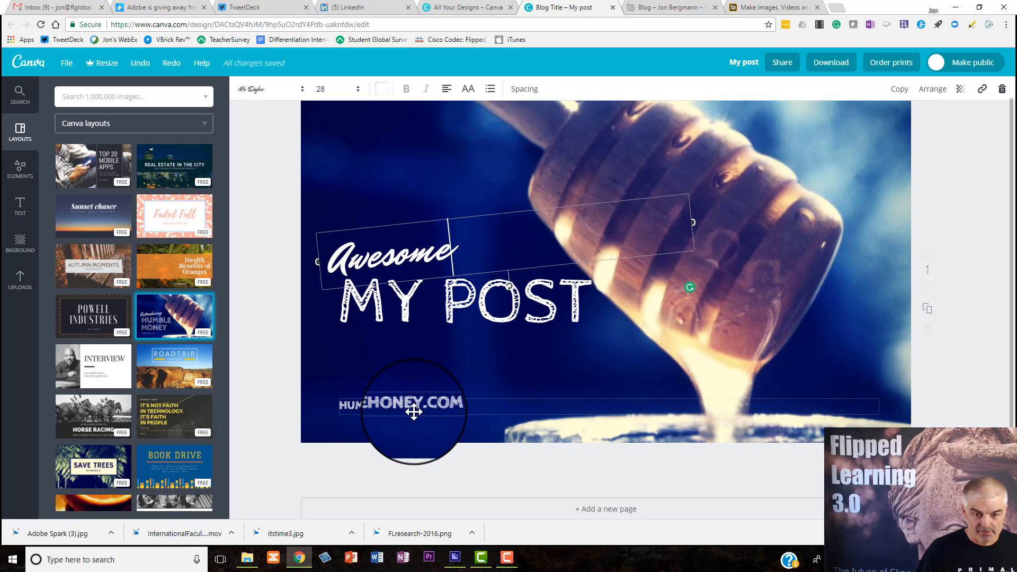
pyautogui.doubleClick(428, 408)
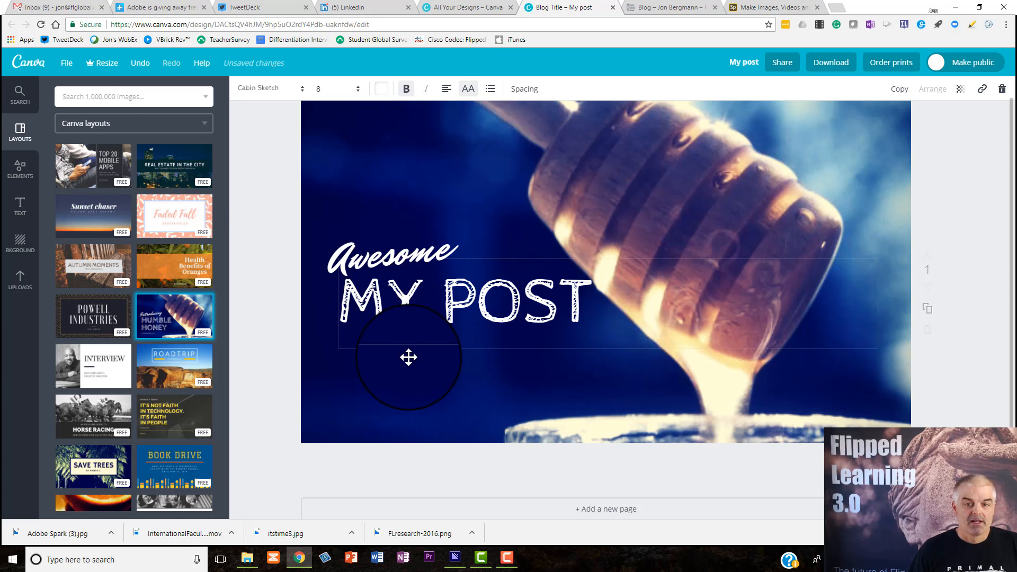
pyautogui.click(405, 328)
# Search the images for dogs, try the golden puppy close-up, and set the $1 swimming dog in an orange life vest as the background
pyautogui.click(116, 99)
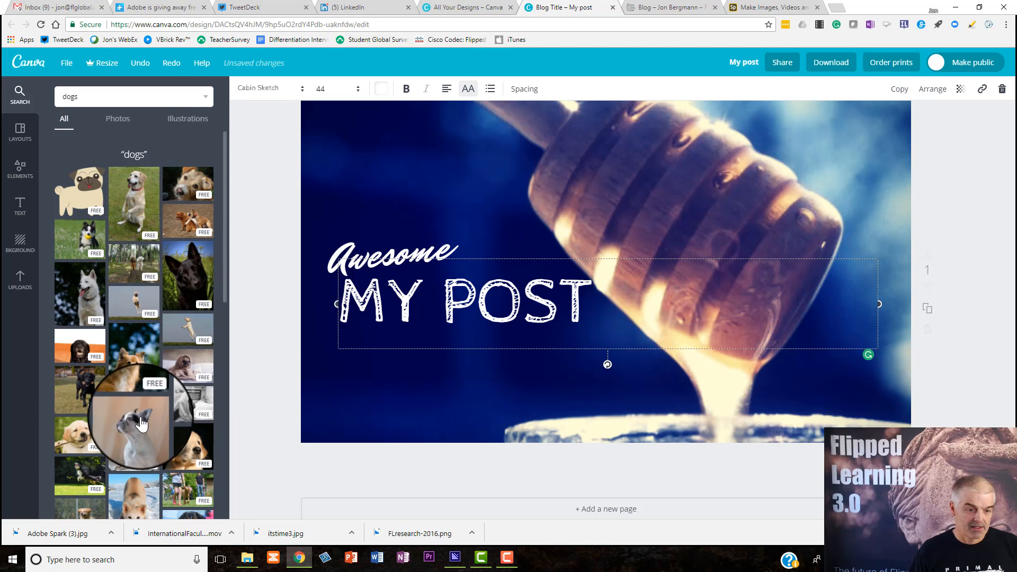
pyautogui.moveTo(186, 440); pyautogui.dragTo(355, 289)
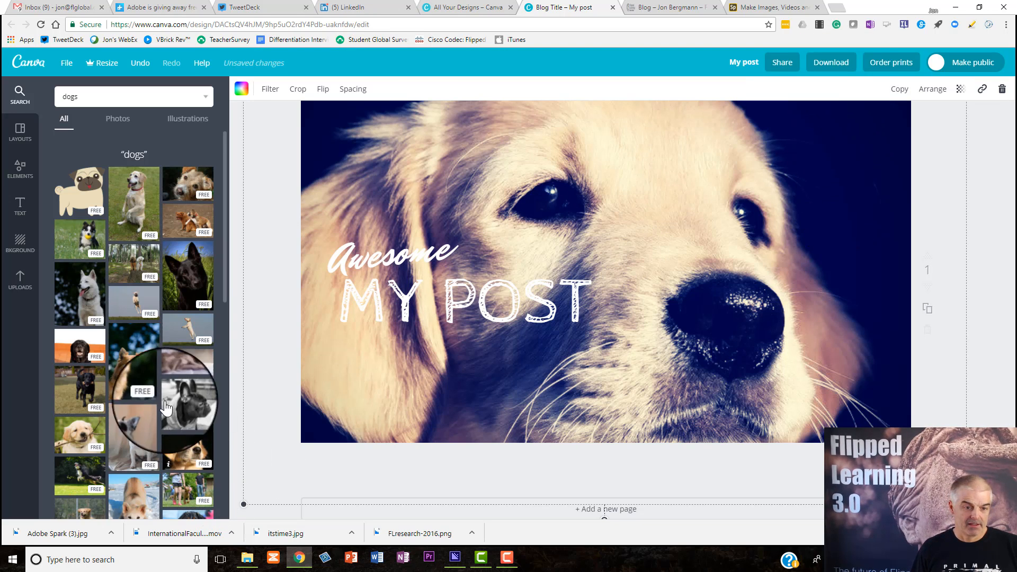
pyautogui.scroll(-8, 143, 470)
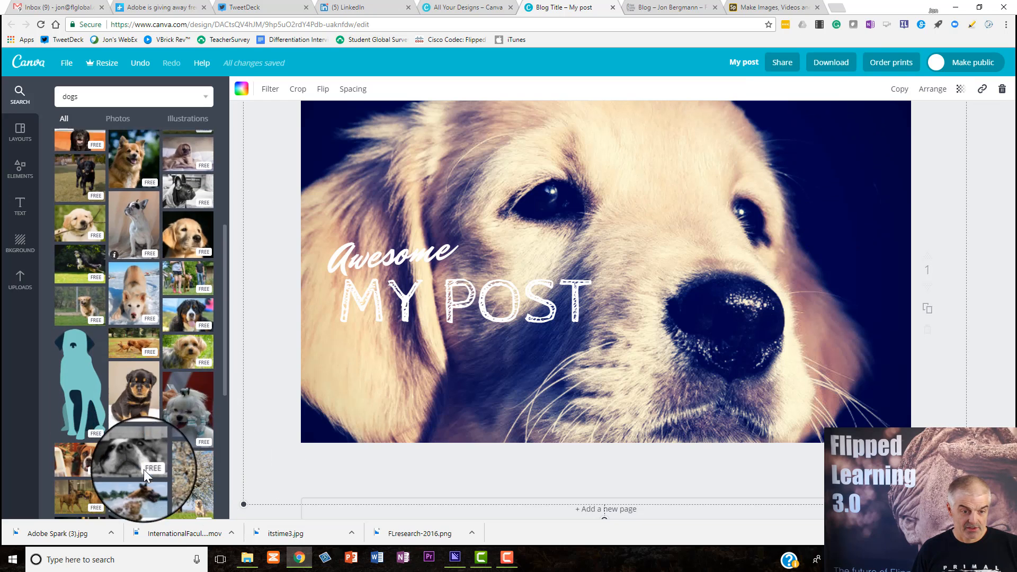
pyautogui.scroll(-2, 141, 469)
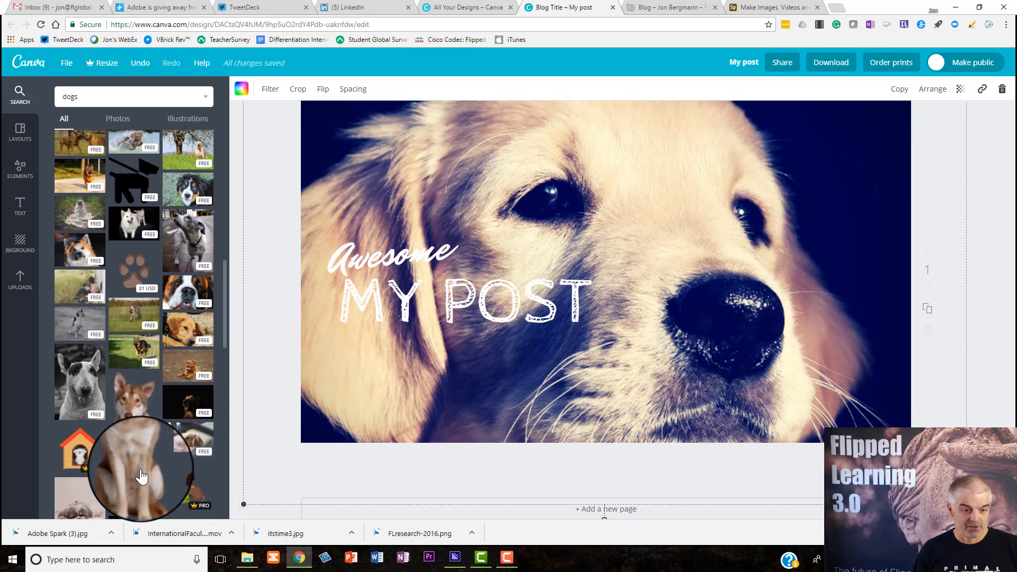
pyautogui.scroll(-5, 142, 477)
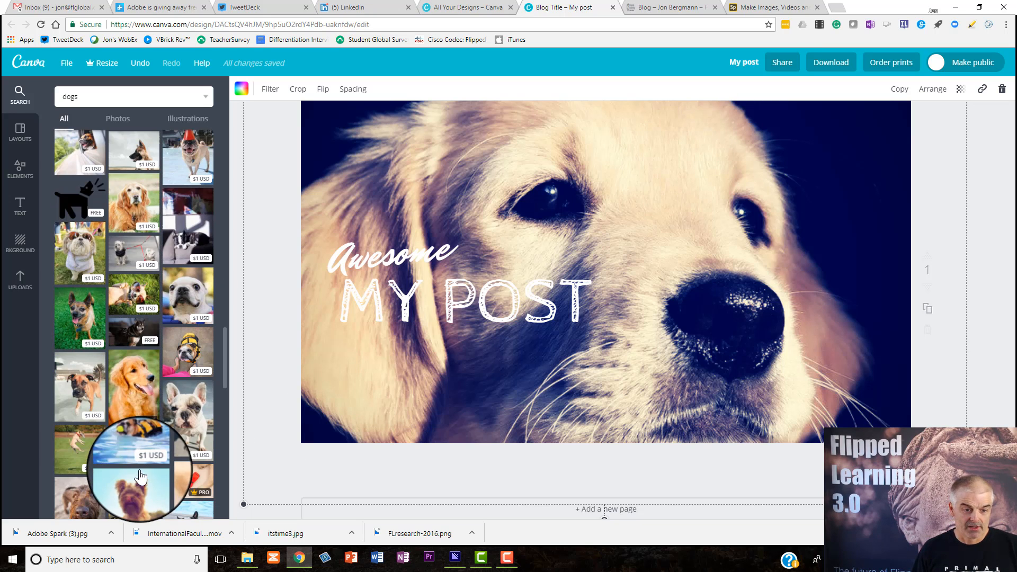
pyautogui.moveTo(135, 442); pyautogui.dragTo(470, 320)
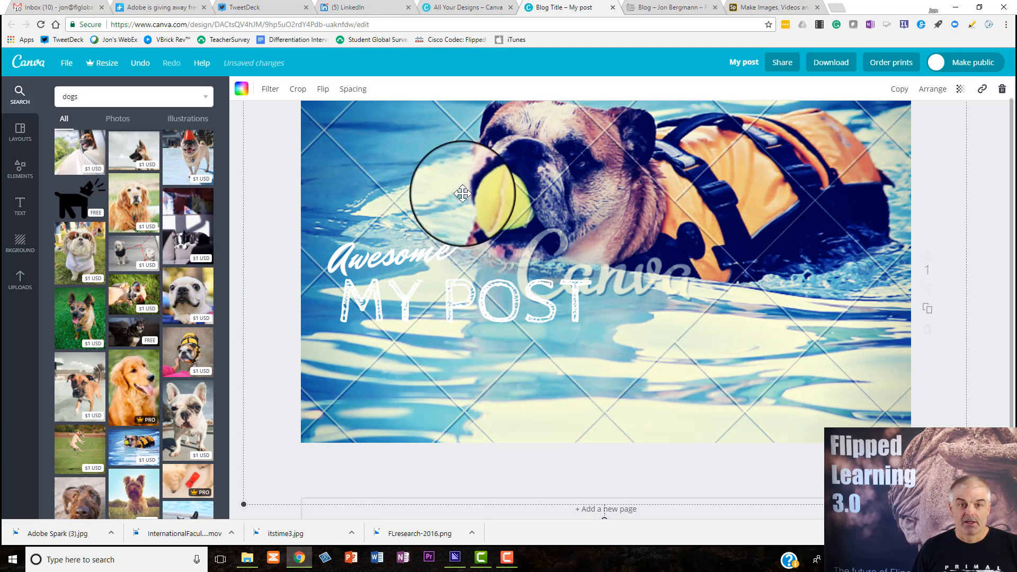
# Apply the Epic filter to the background photo of the swimming dog
pyautogui.click(270, 94)
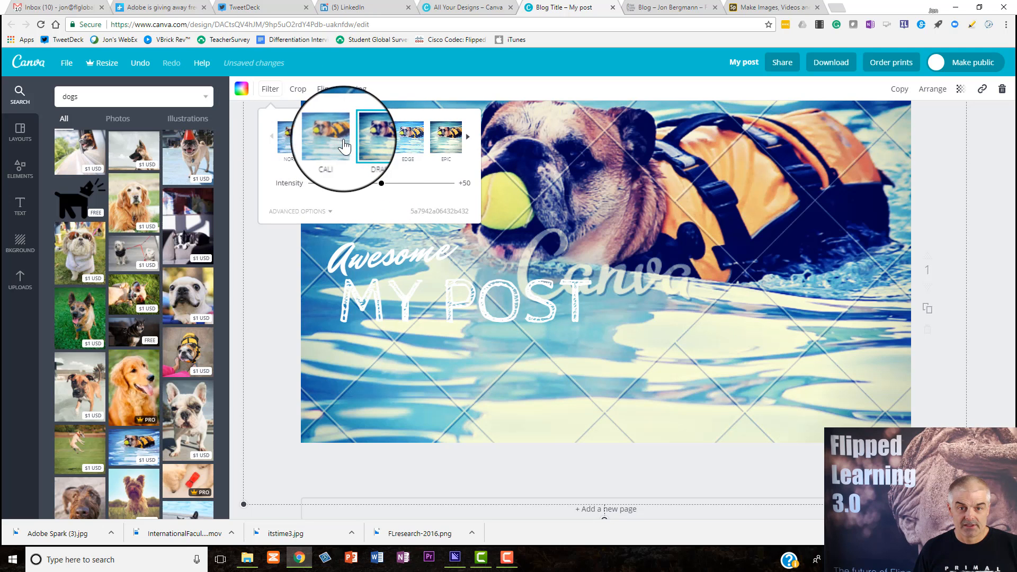
pyautogui.click(331, 137)
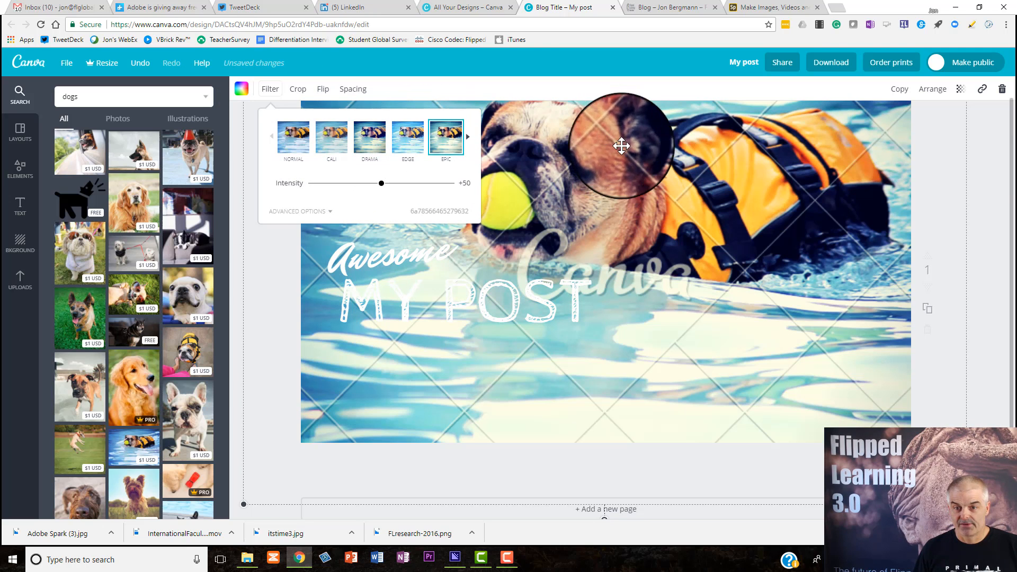
pyautogui.click(633, 151)
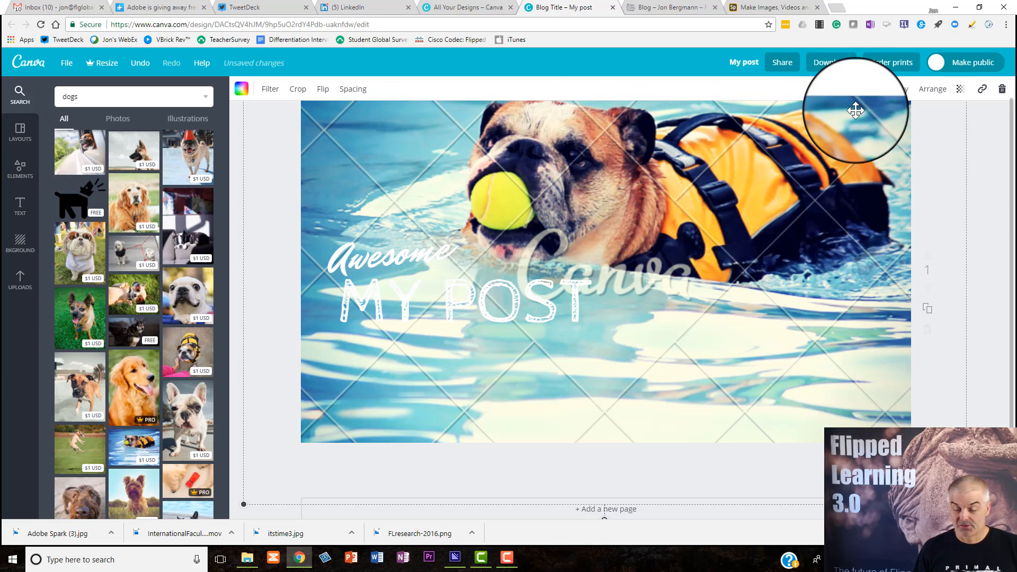
# Try to download the design as a PNG and back out of purchasing the premium photo
pyautogui.click(831, 62)
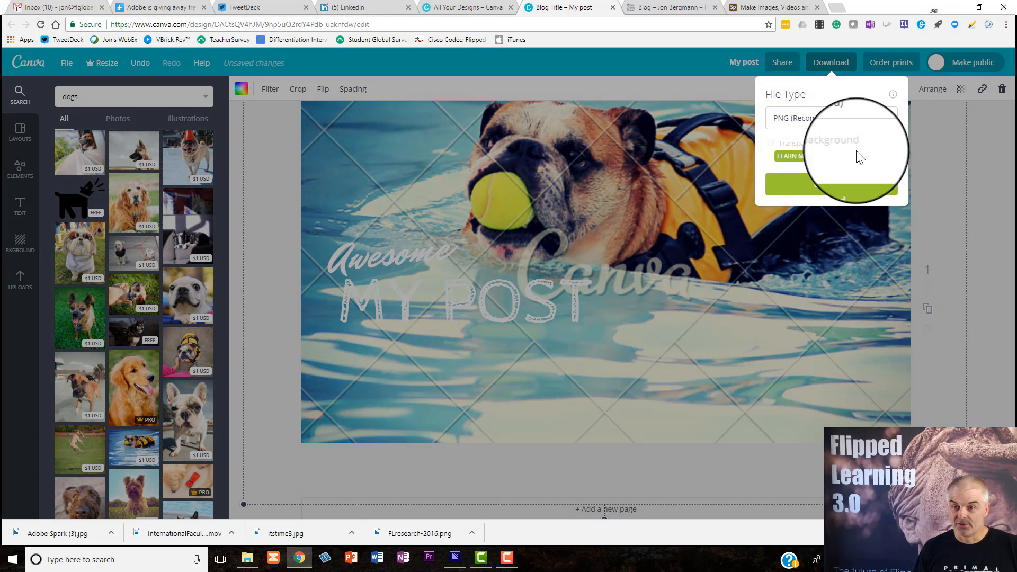
pyautogui.click(828, 184)
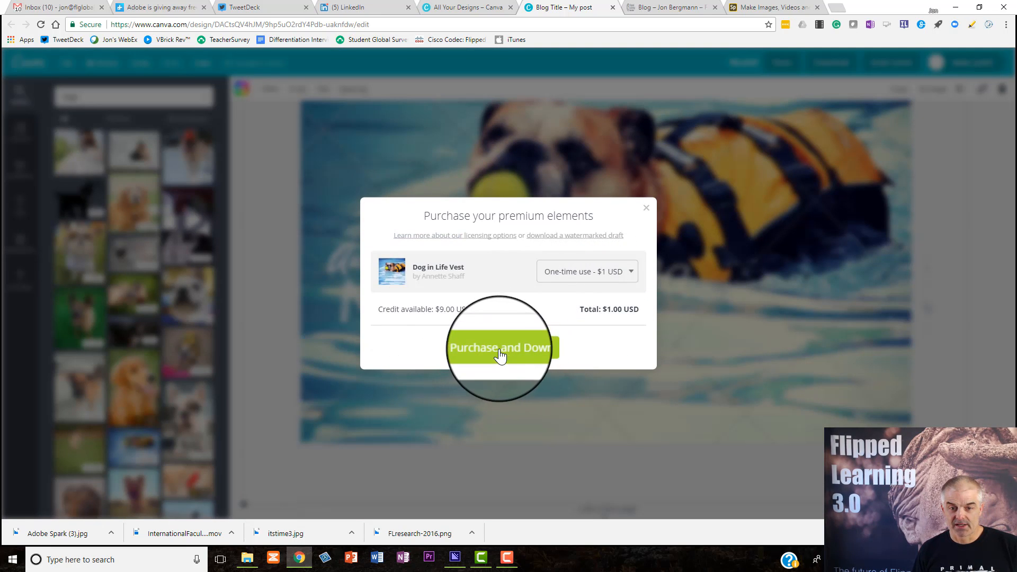
pyautogui.click(651, 208)
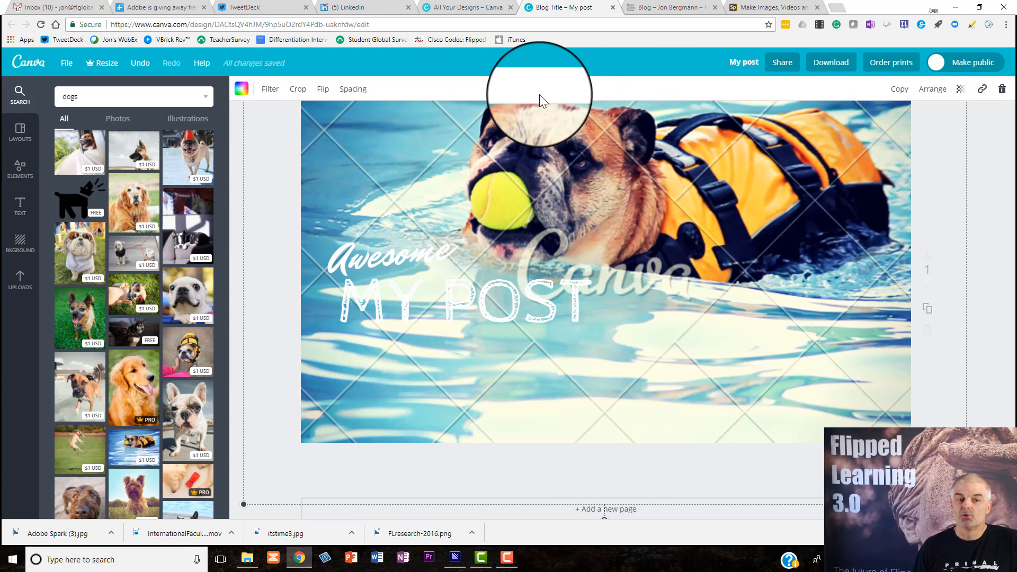
# Switch to the Flipped Learning member blog and start a new post titled My Post with two lines of placeholder text
pyautogui.click(656, 10)
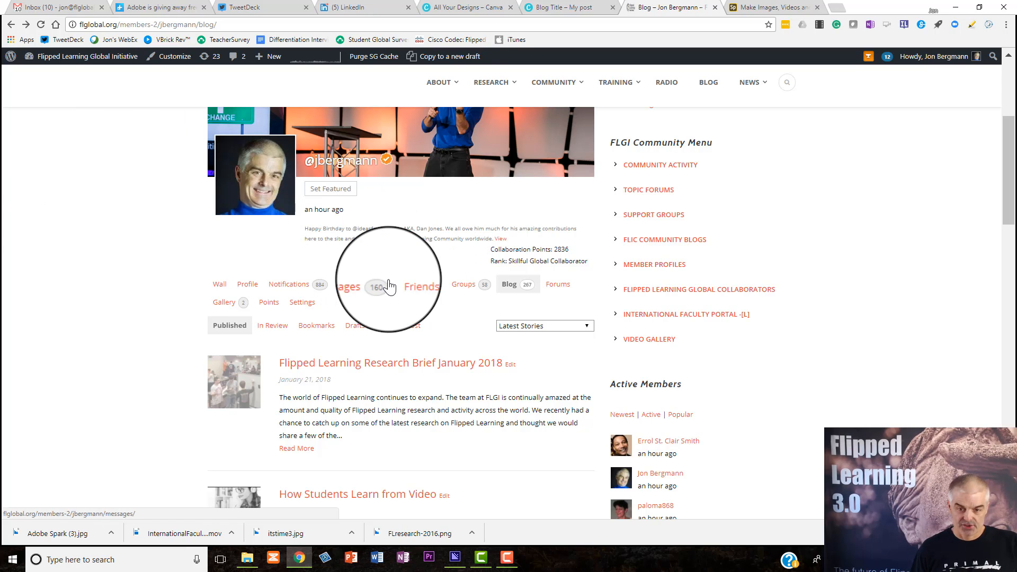
pyautogui.click(505, 290)
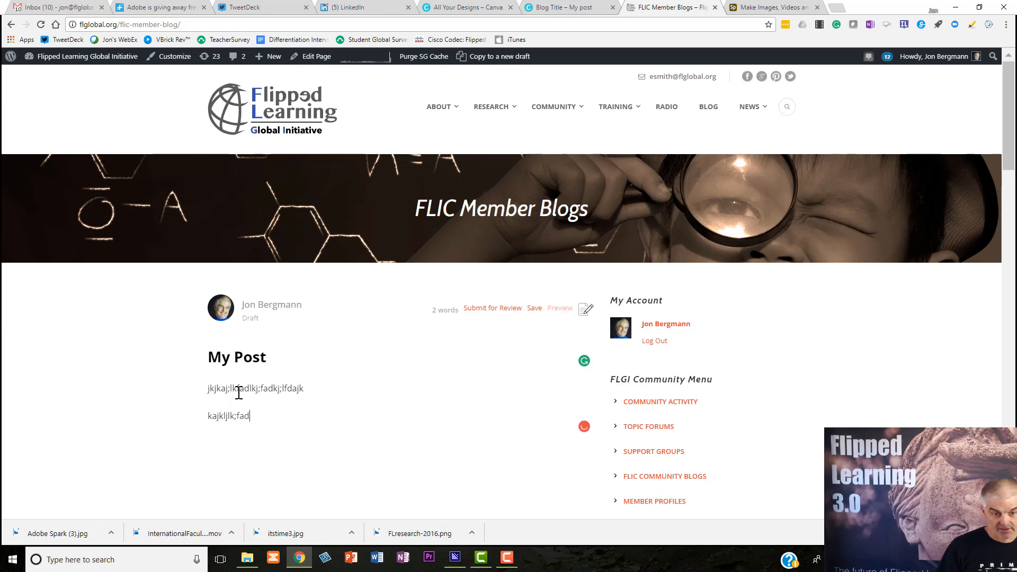
pyautogui.click(236, 429)
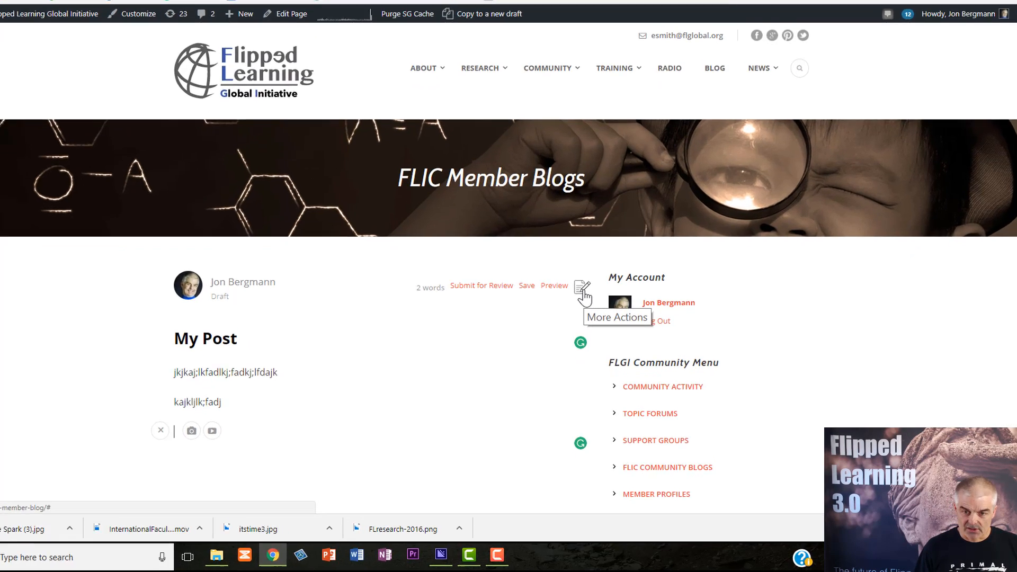
# Open the post's additional options and assign the post to the BLOG category
pyautogui.click(586, 313)
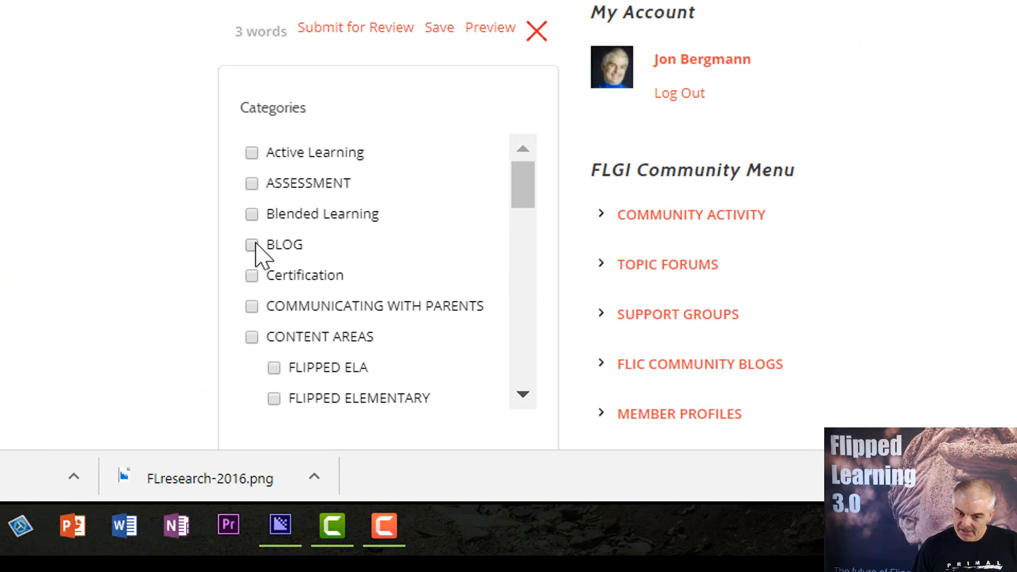
pyautogui.moveTo(523, 199); pyautogui.dragTo(490, 139)
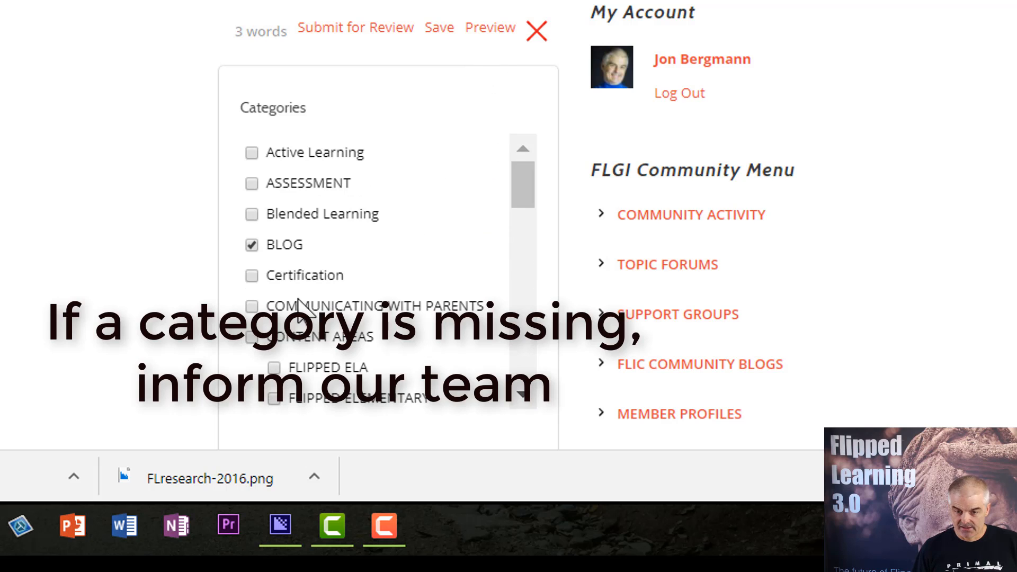
pyautogui.scroll(-3, 299, 291)
pyautogui.scroll(-5, 159, 288)
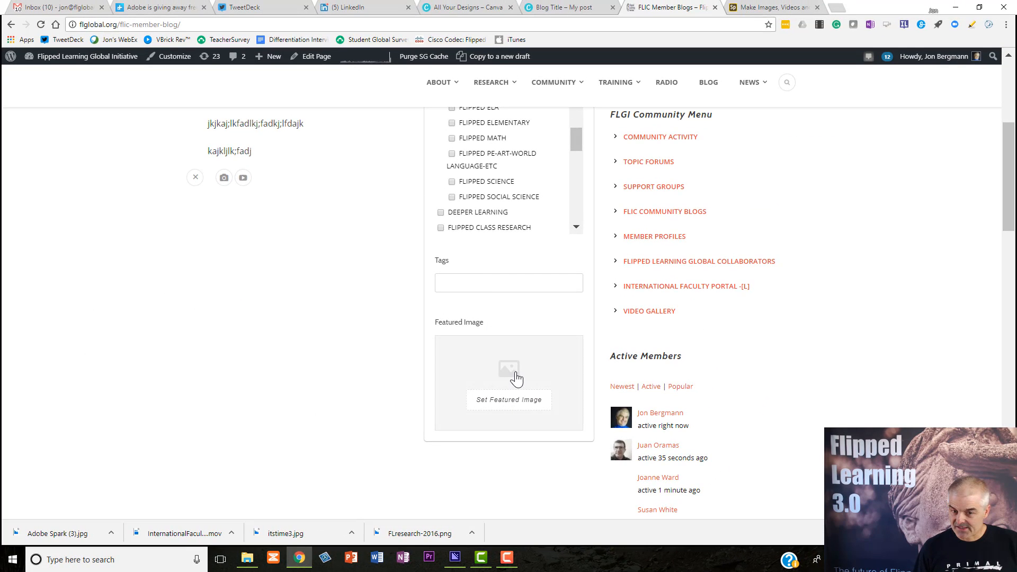
# Set Post Name.jpg from the Downloads folder as the post's featured image
pyautogui.click(516, 372)
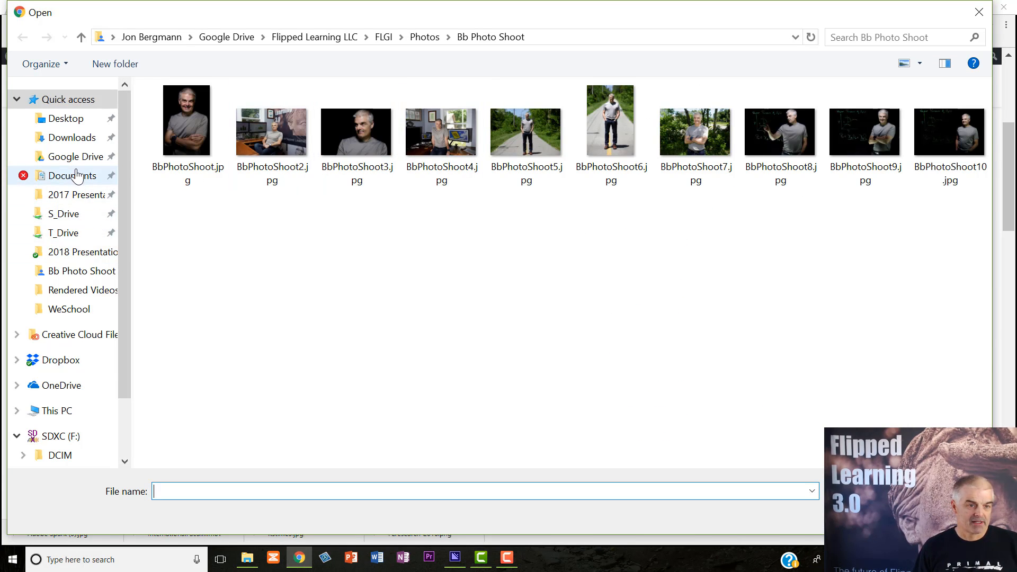
pyautogui.click(72, 137)
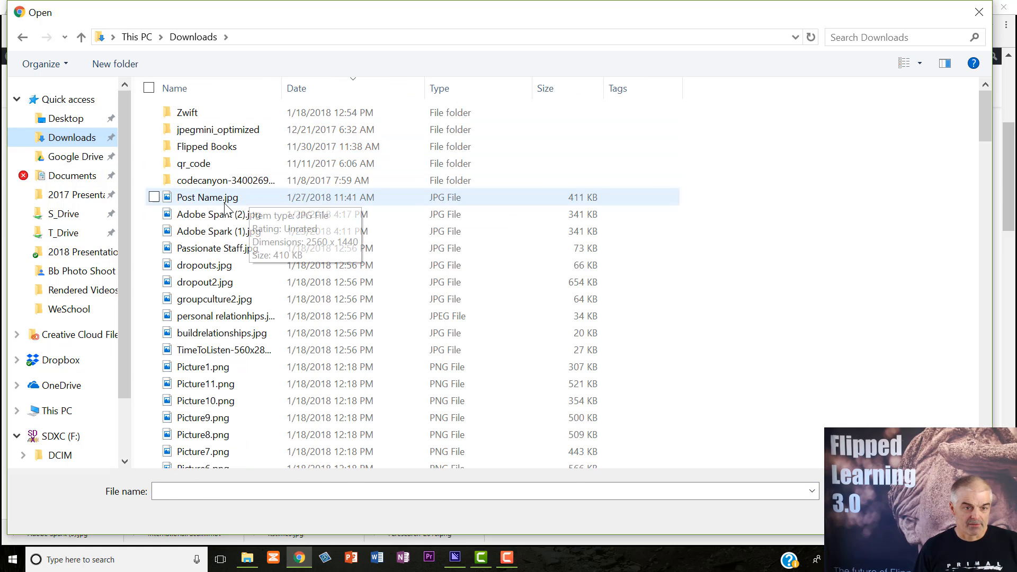
pyautogui.click(245, 199)
pyautogui.press('Return')
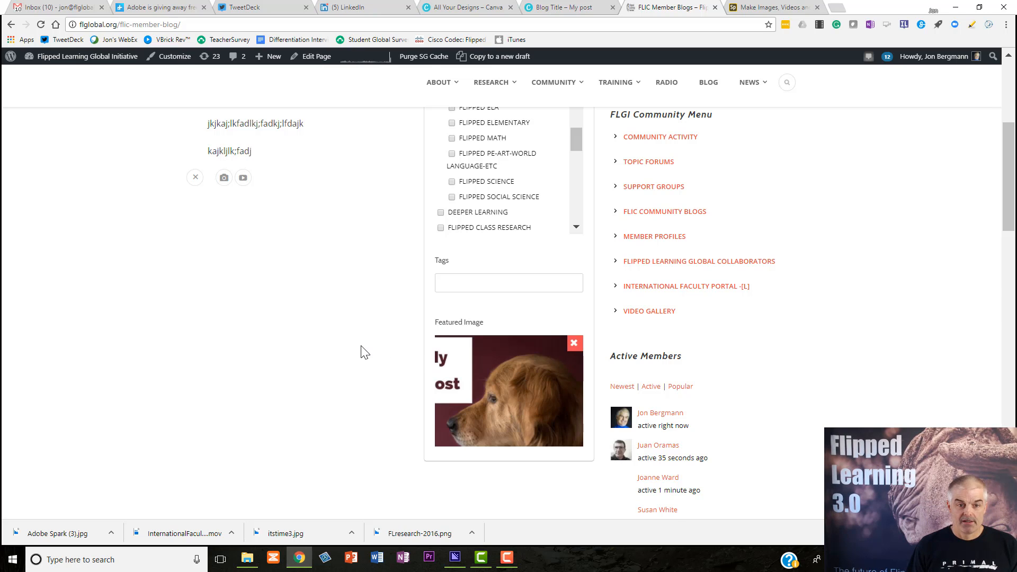
# Close the post's additional options and open a preview of the My Post draft
pyautogui.scroll(-4, 354, 350)
pyautogui.scroll(9, 349, 353)
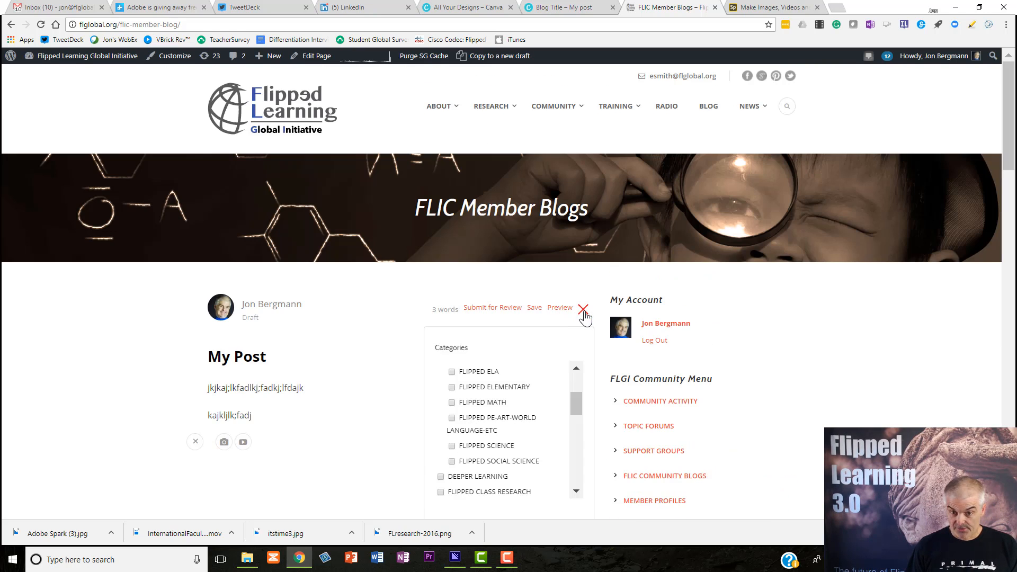
pyautogui.click(583, 309)
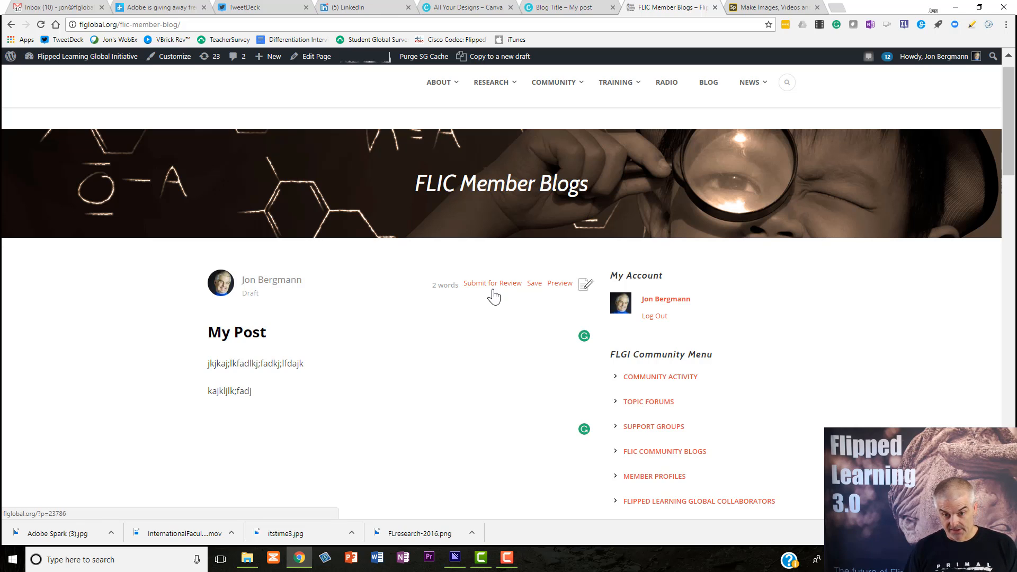
pyautogui.click(560, 285)
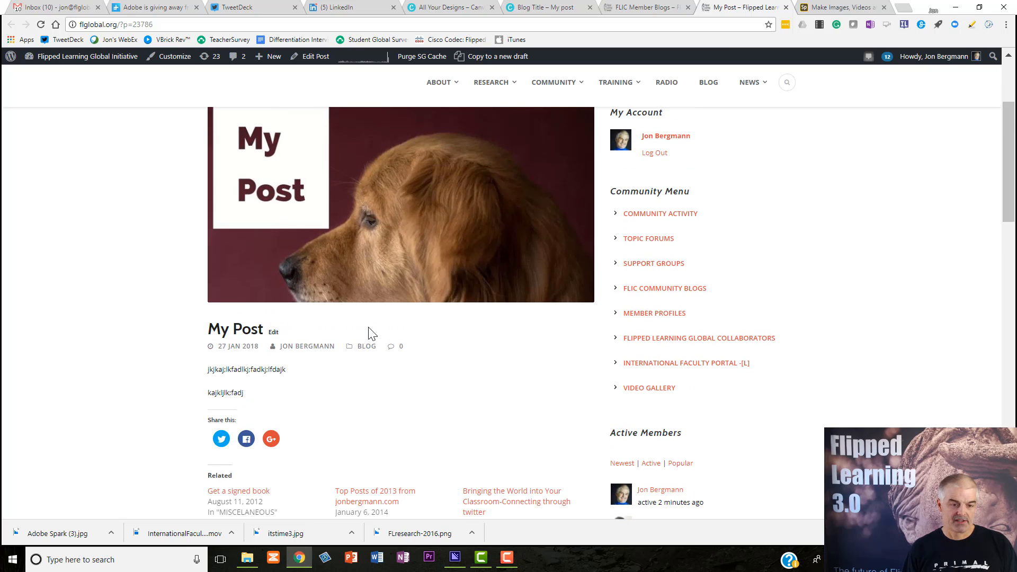
# Examine the previewed post, including its featured image, body text and the author biography below it
pyautogui.scroll(-5, 370, 334)
pyautogui.scroll(-4, 370, 330)
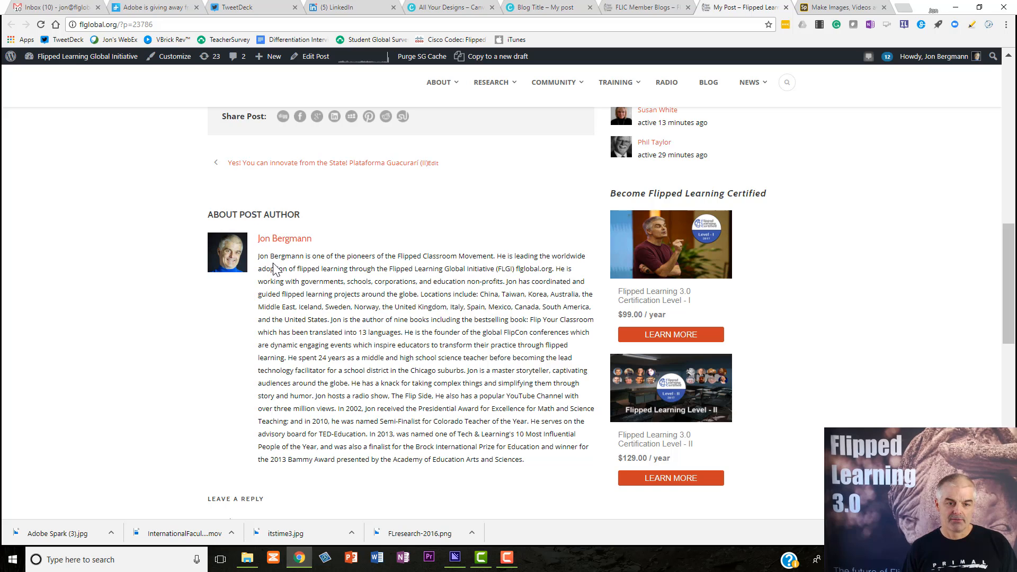
pyautogui.moveTo(328, 262); pyautogui.dragTo(370, 367)
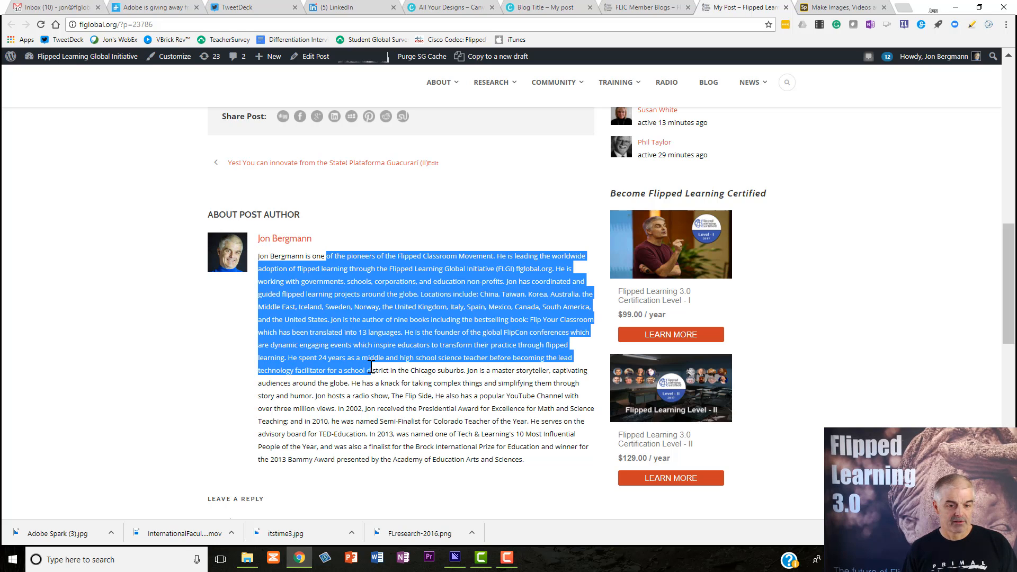
pyautogui.click(370, 367)
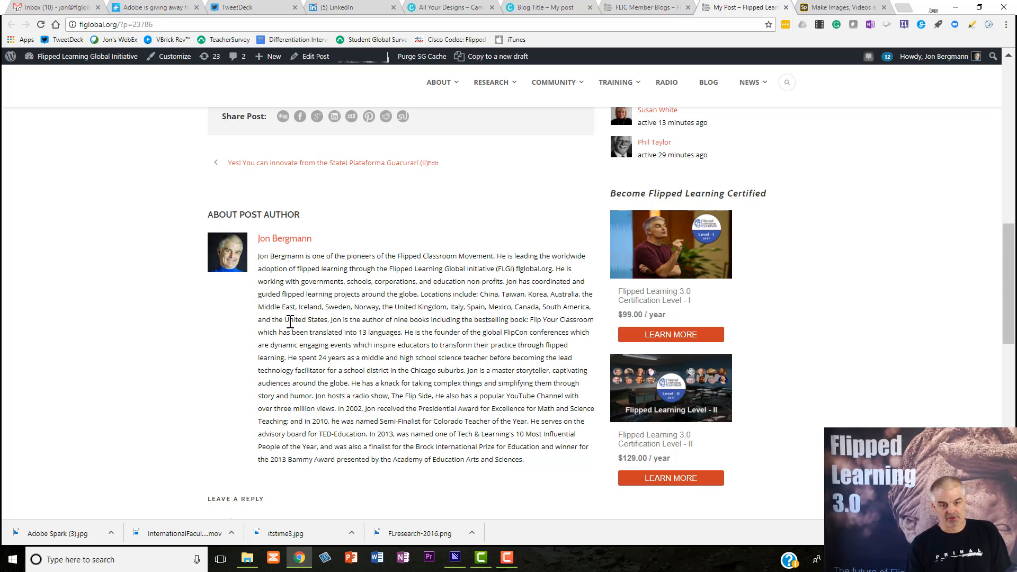
pyautogui.scroll(7, 290, 321)
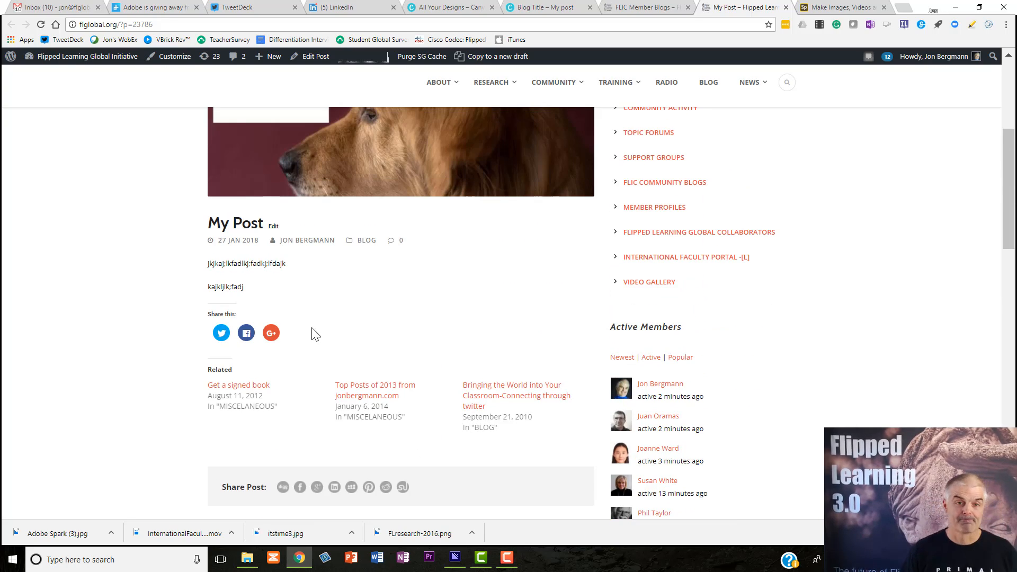
pyautogui.scroll(4, 316, 334)
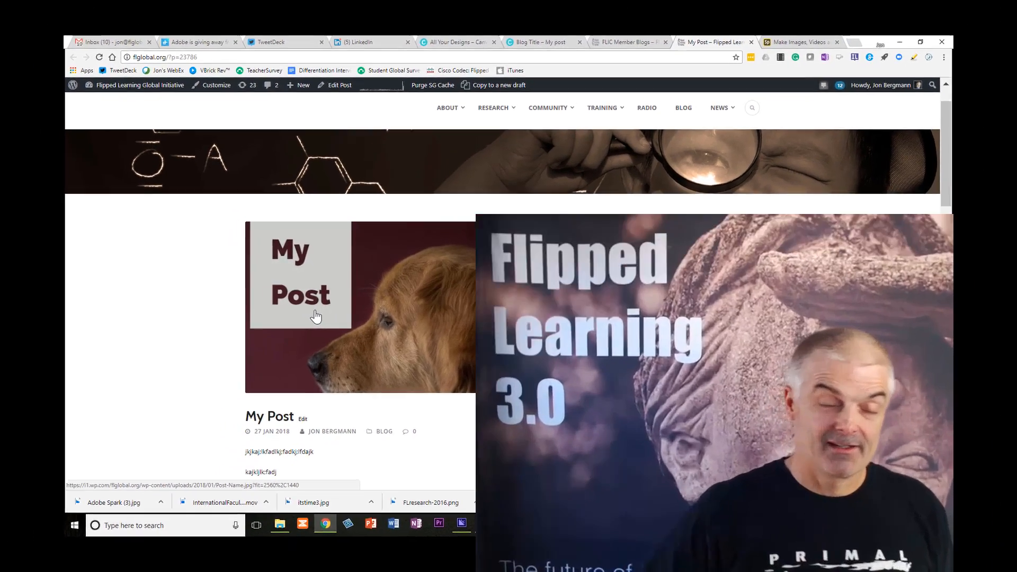